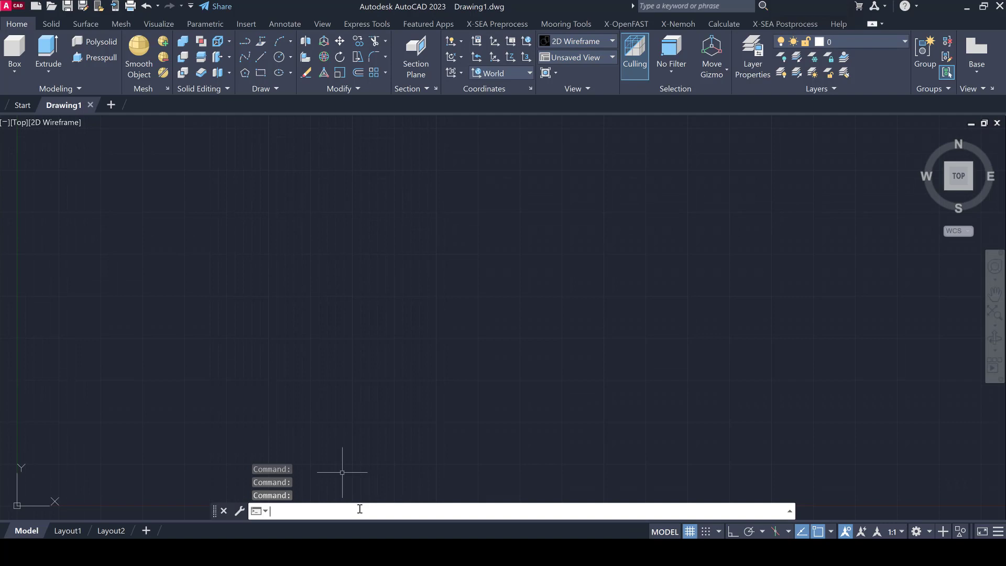
Step: Set the drawing's insertion scale units to Meters
text(units)
key(Return)
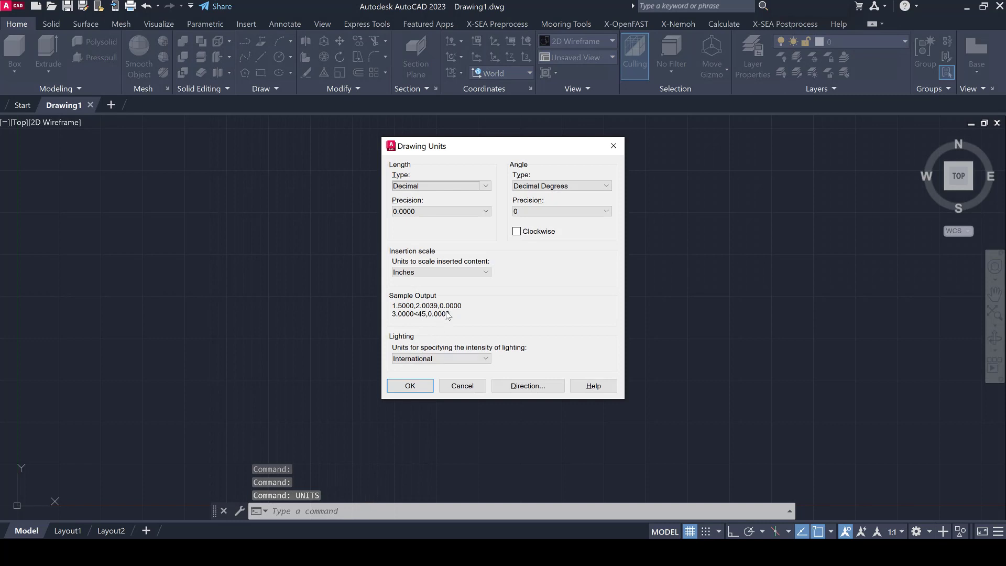
click(468, 273)
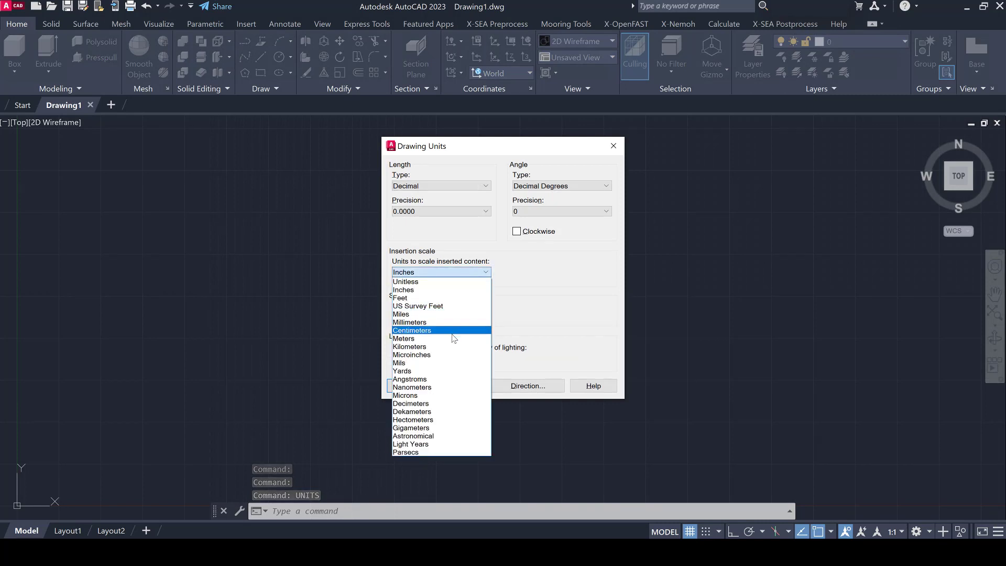
click(454, 340)
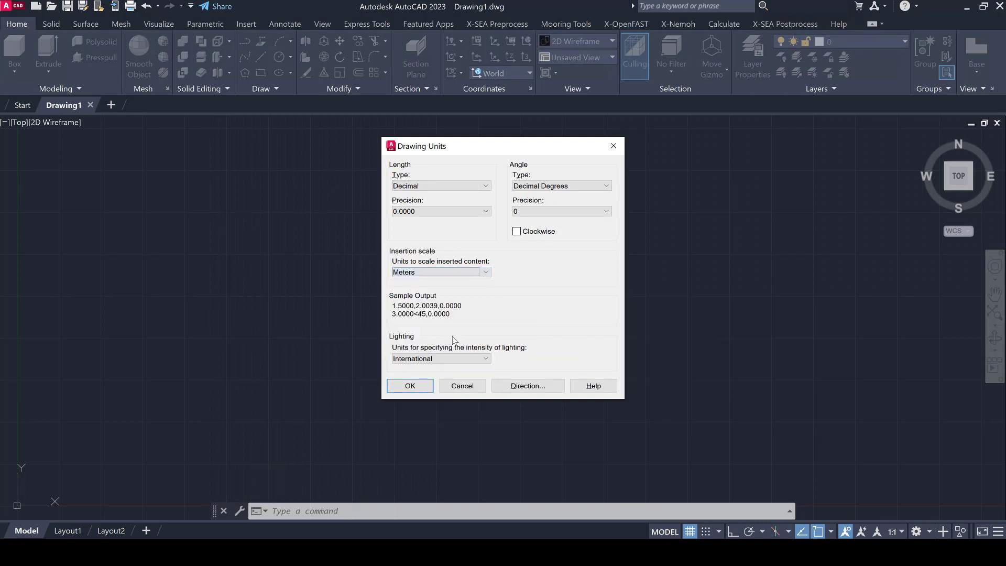
click(420, 388)
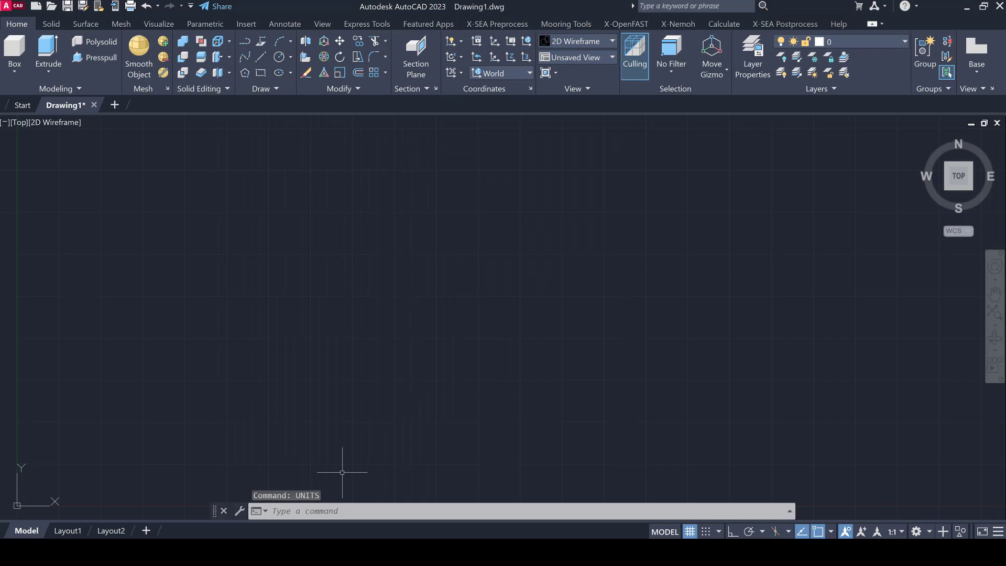
Step: Start a line at 0,0,0 with Ortho on and draw a 44 m segment vertically upward
click(261, 61)
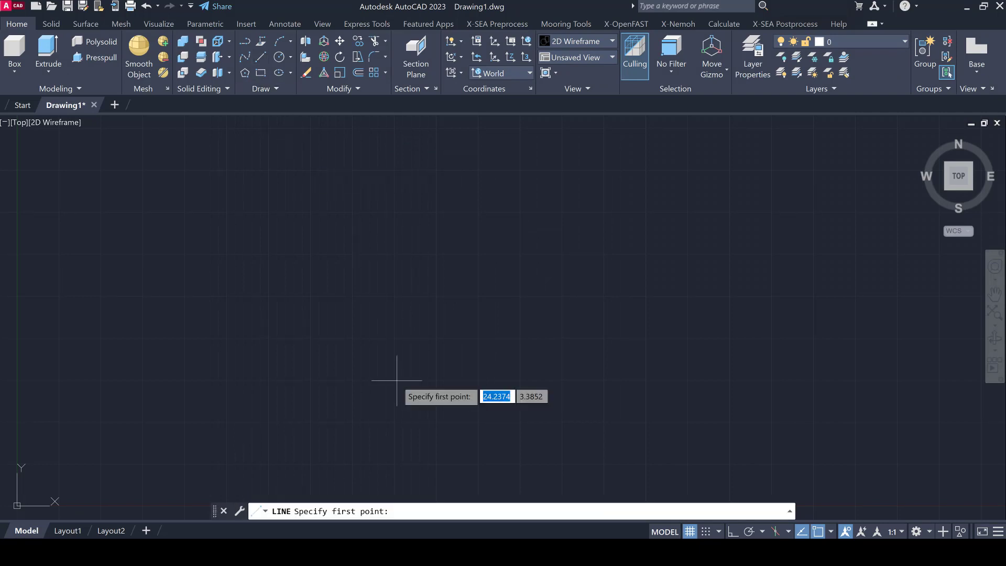
text(0,0,0)
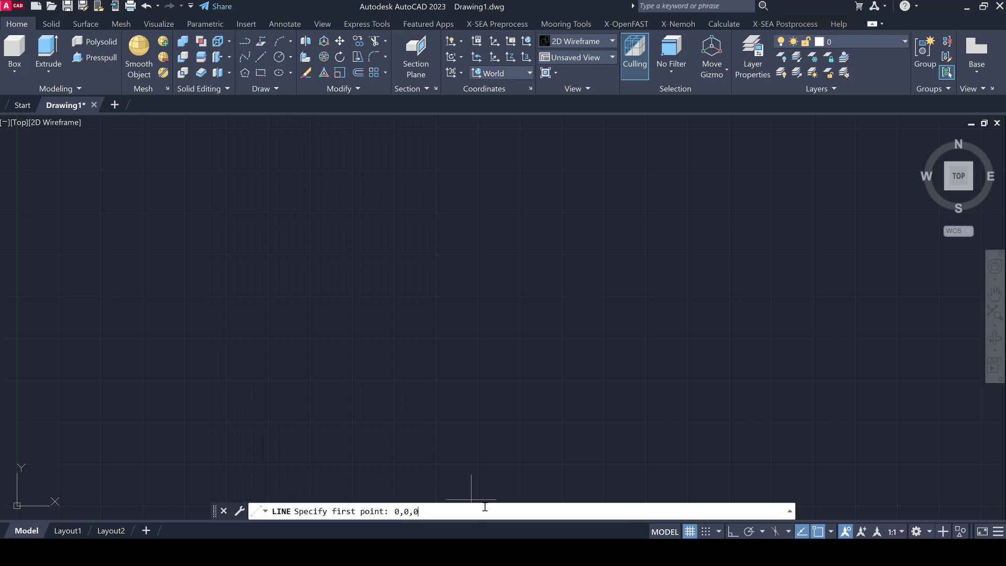
key(Return)
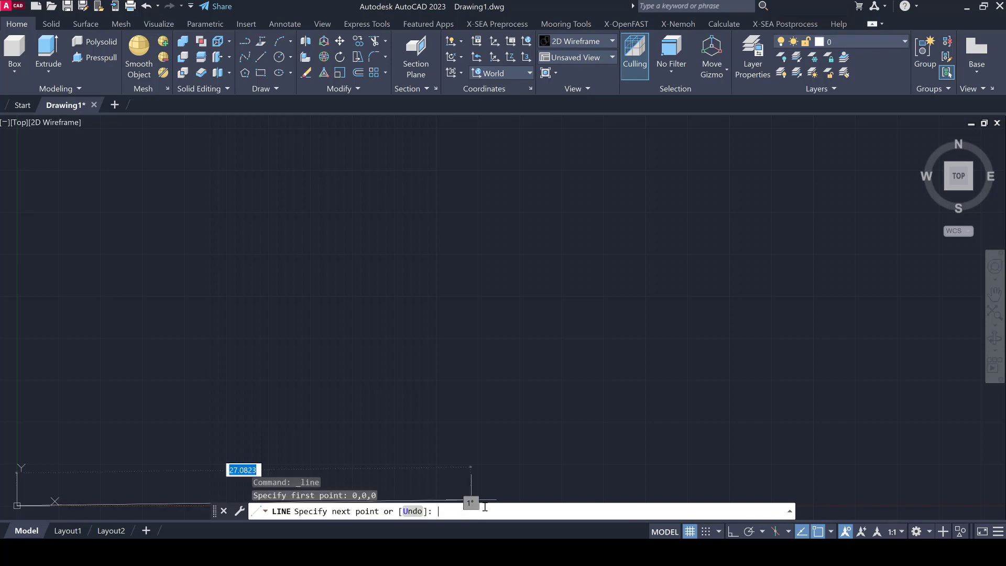
click(732, 533)
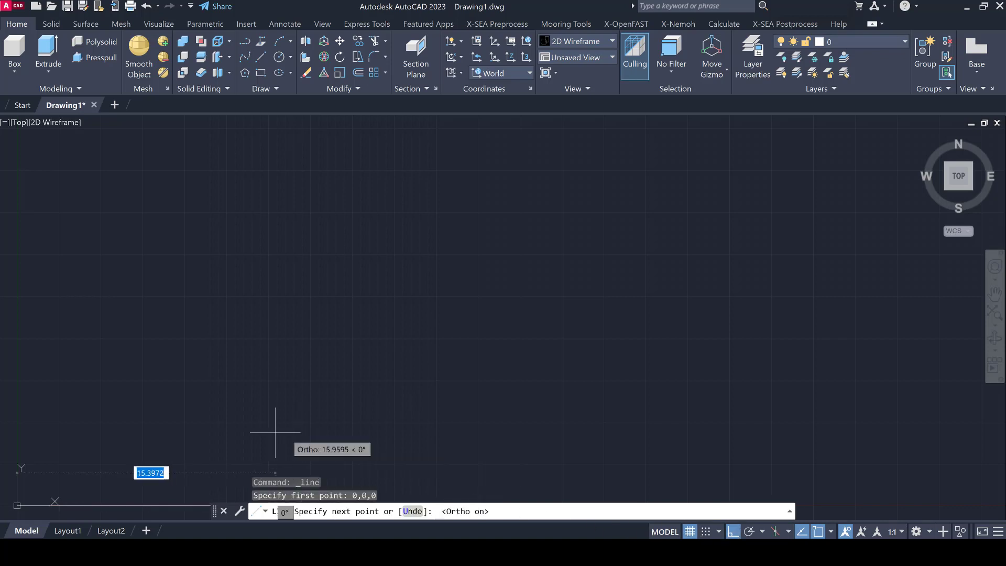
middle_drag(274, 434, 595, 422)
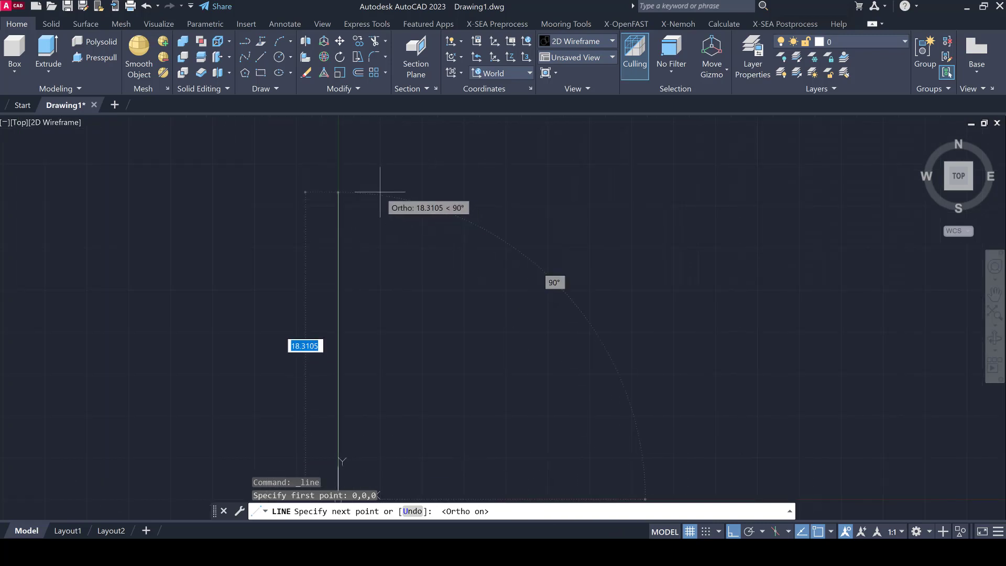
text(4)
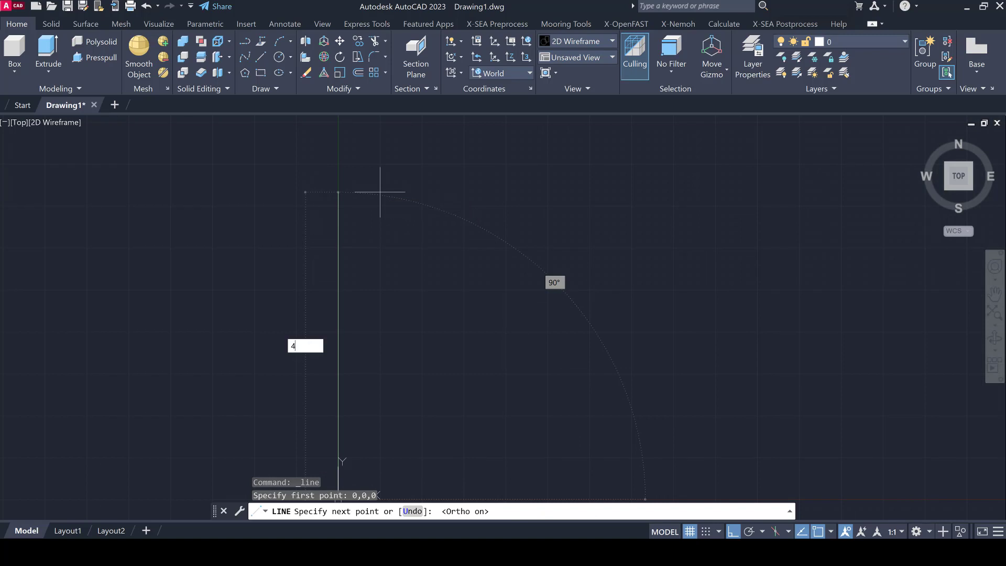
text(4)
key(Return)
Step: Continue the line with a second vertical segment of 16 m upward from the 44 m point
scroll(381, 192, down, 4)
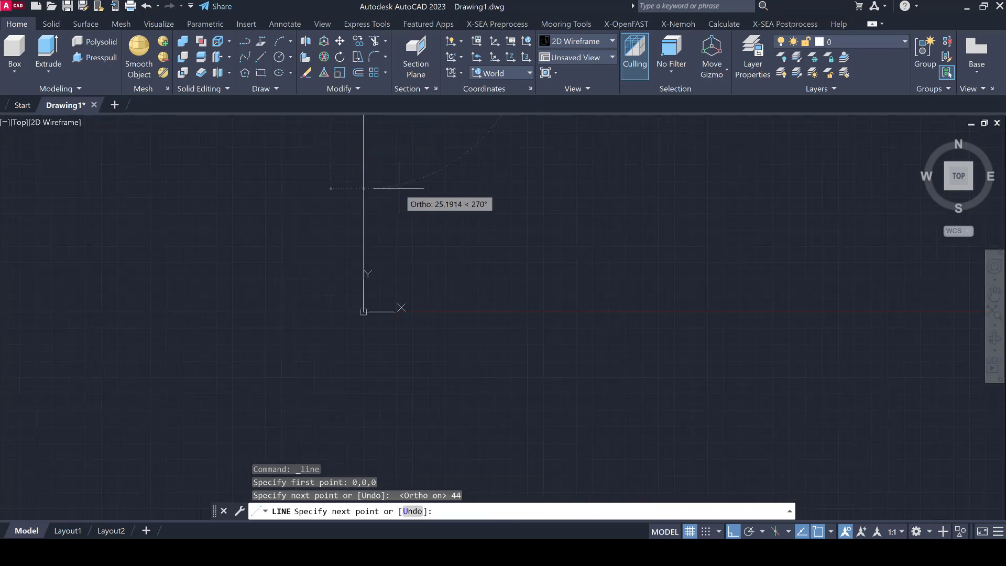
middle_drag(399, 188, 380, 337)
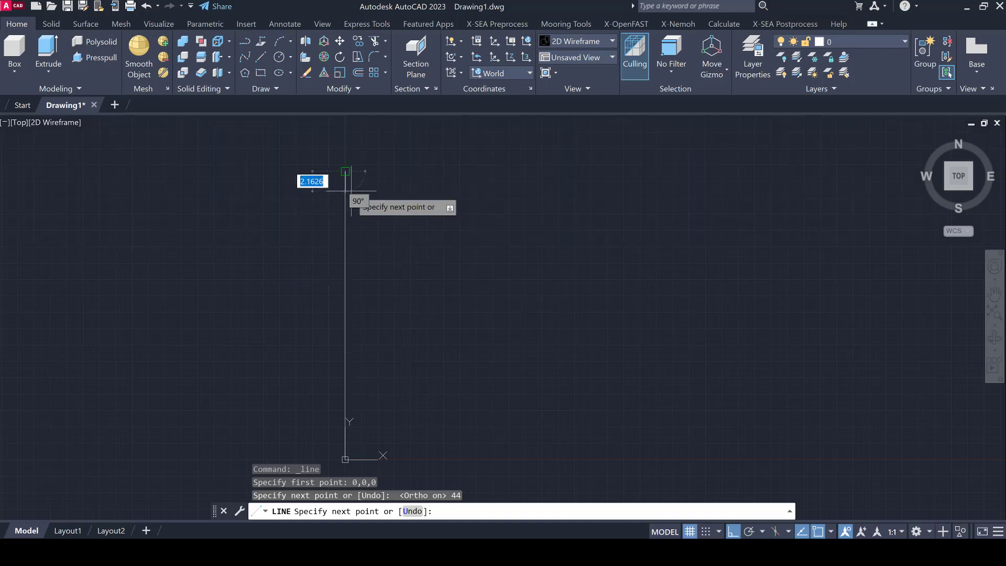
text(1)
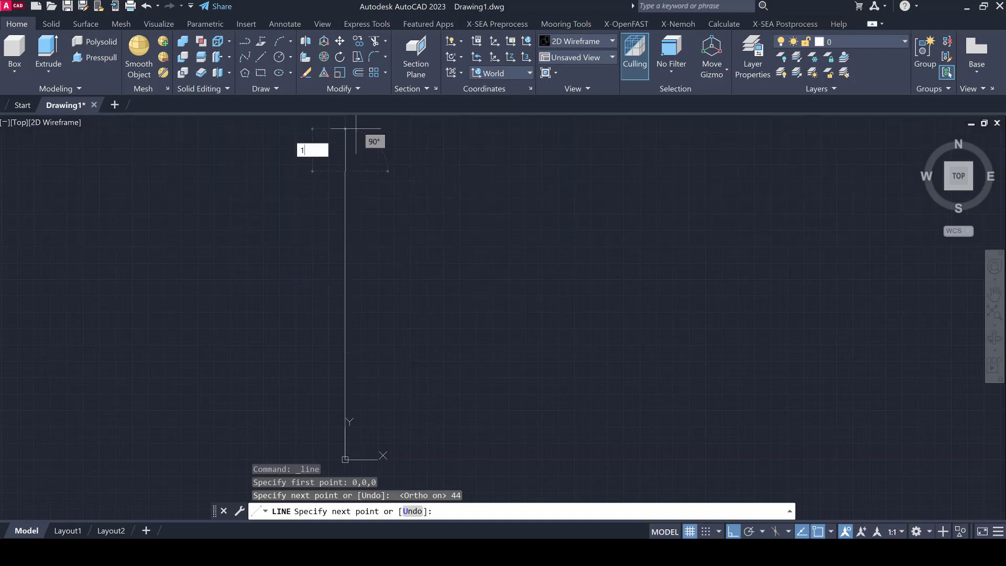
text(6)
key(Return)
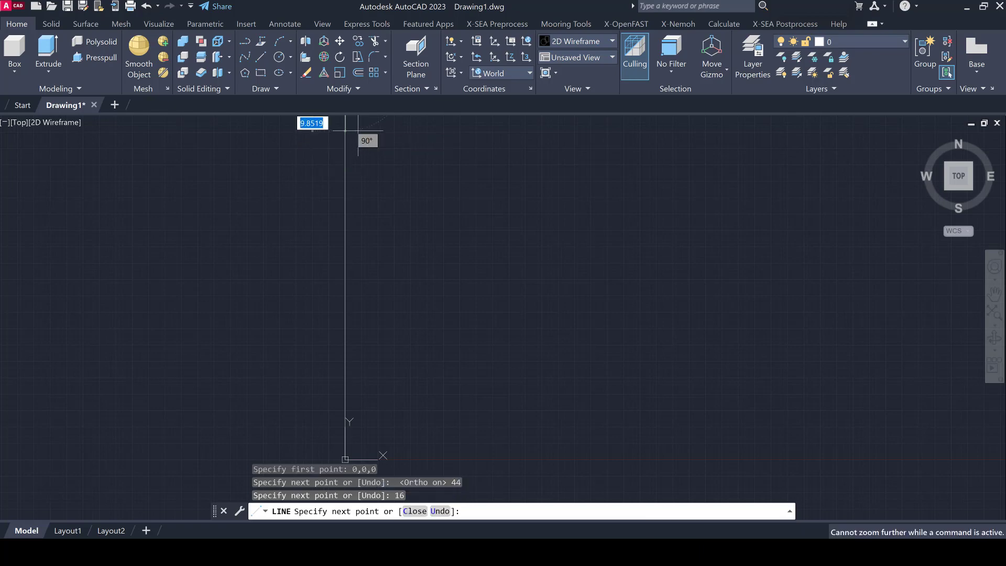
Step: Add a 48 m horizontal segment to the right and a 16 m segment downward, and end the line
middle_drag(374, 145, 364, 222)
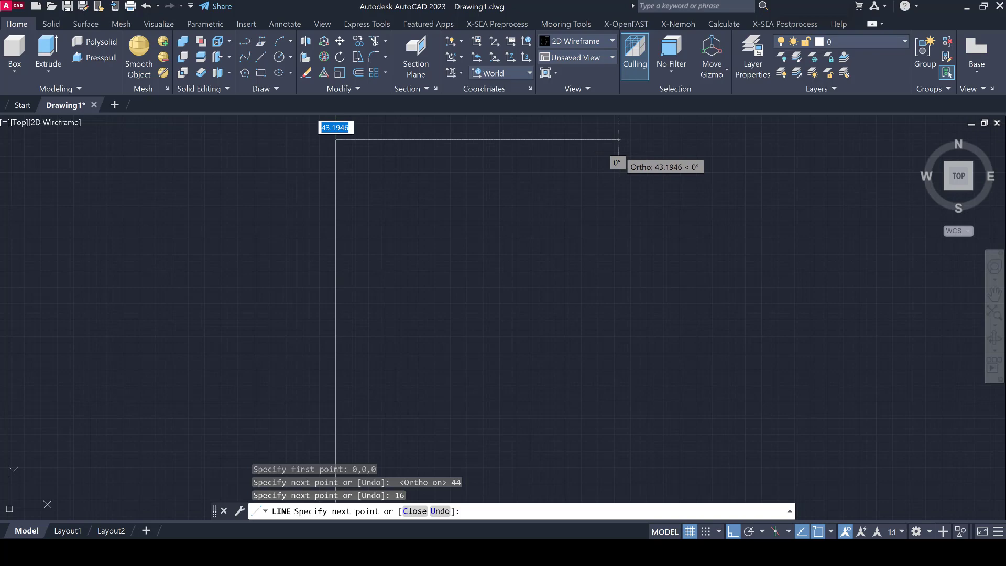
text(48)
key(Return)
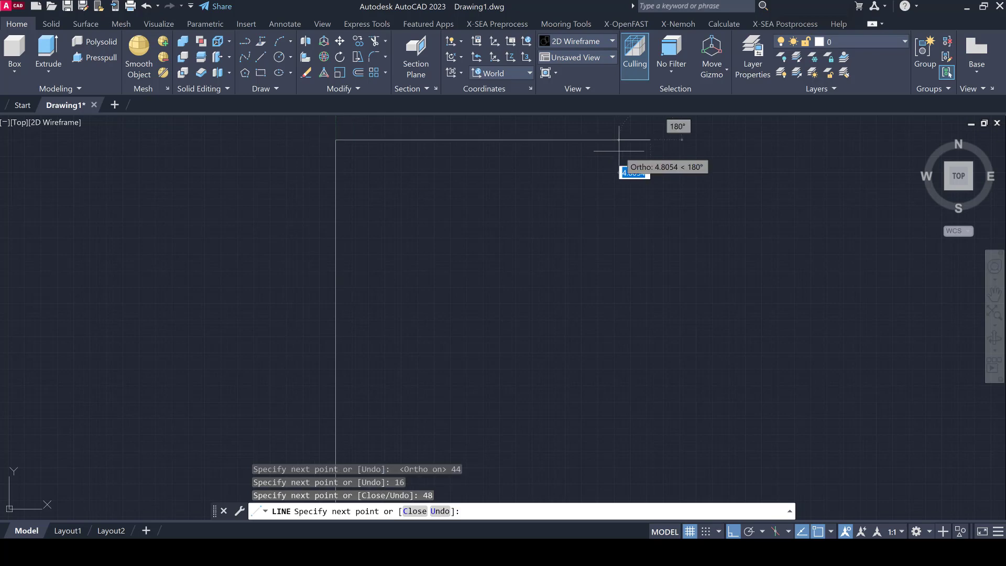
text(16)
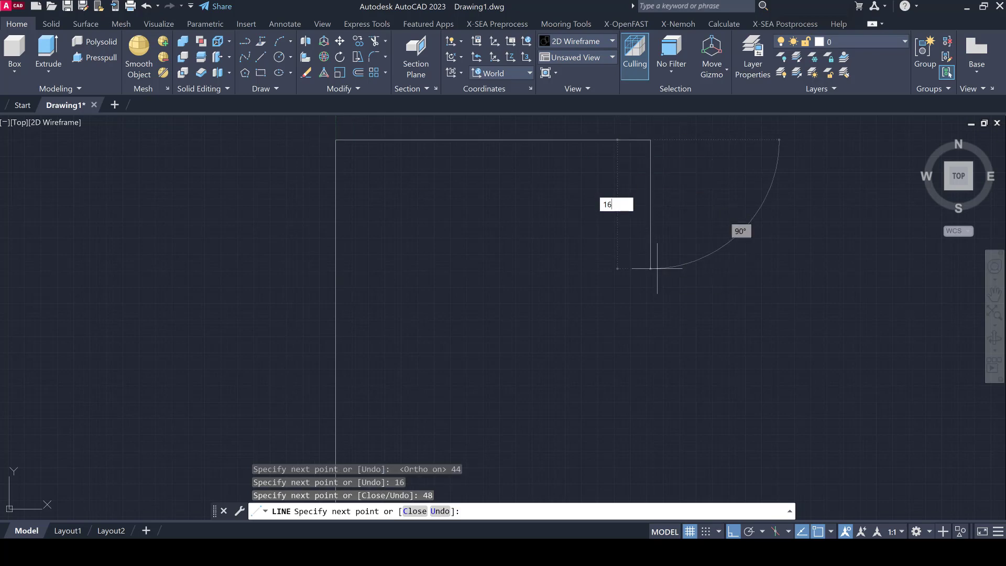
key(Return)
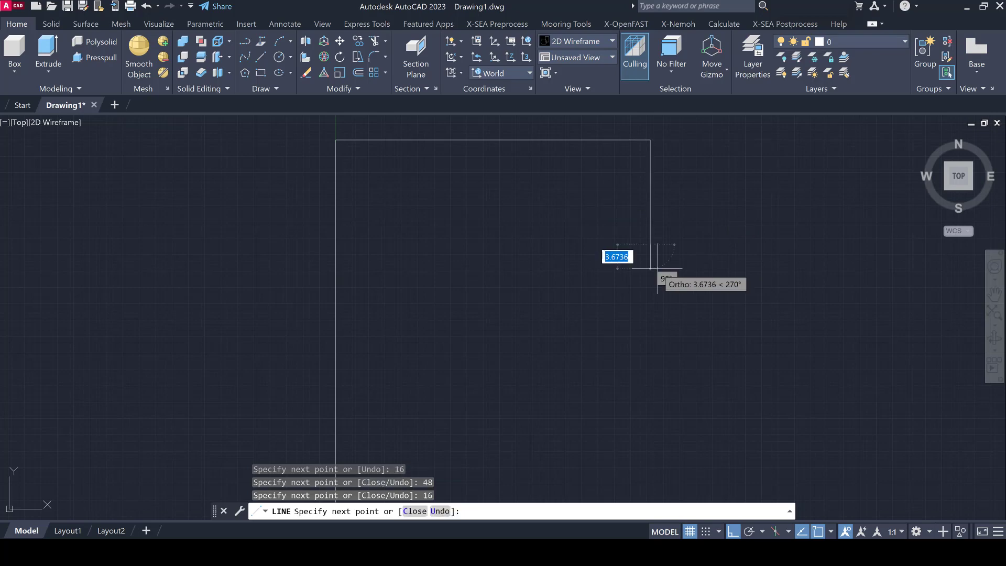
key(Escape)
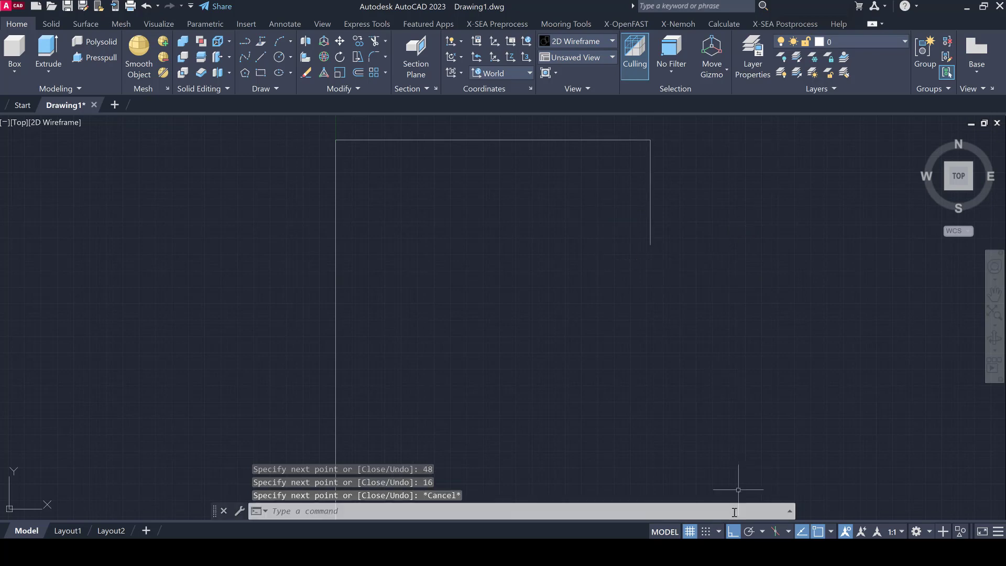
Step: With Ortho off, draw a sloped line from the joint of the two left vertical segments to the upper-right corner
click(732, 532)
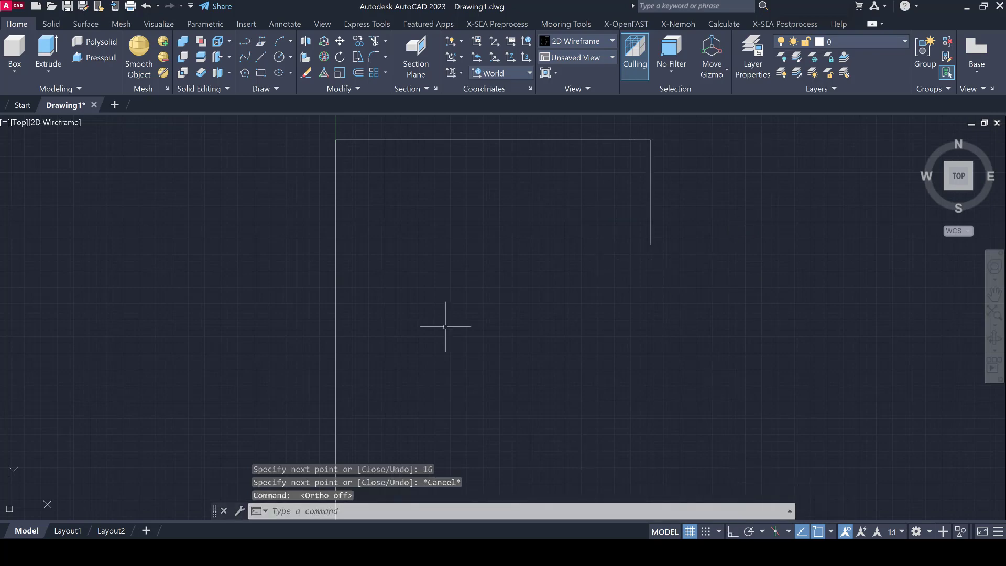
click(260, 54)
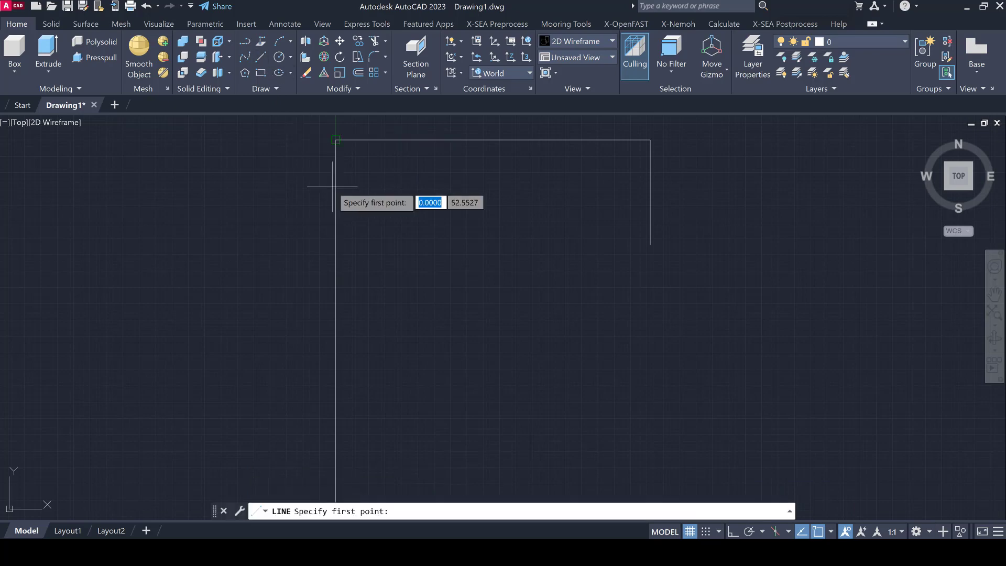
click(335, 243)
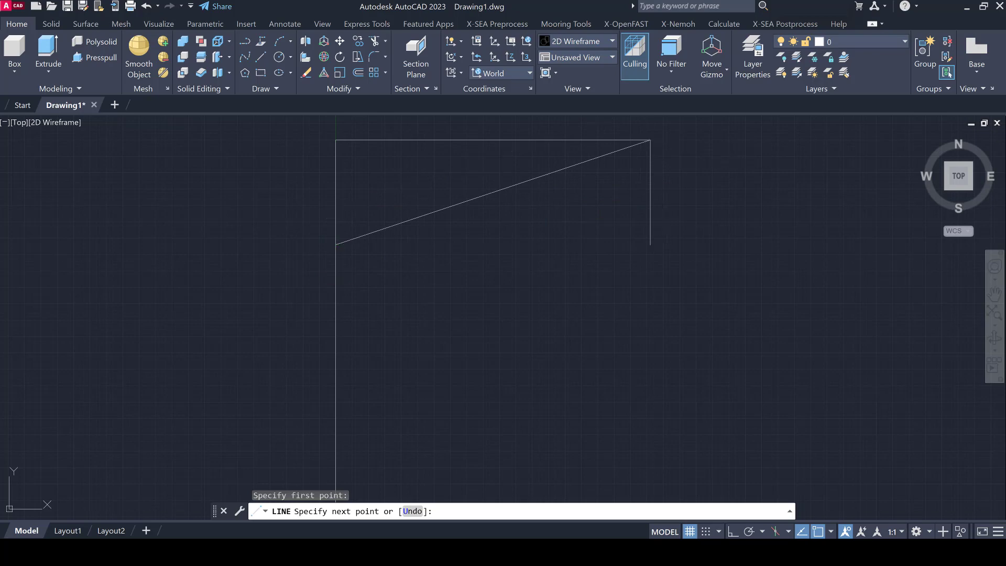
click(650, 140)
key(Return)
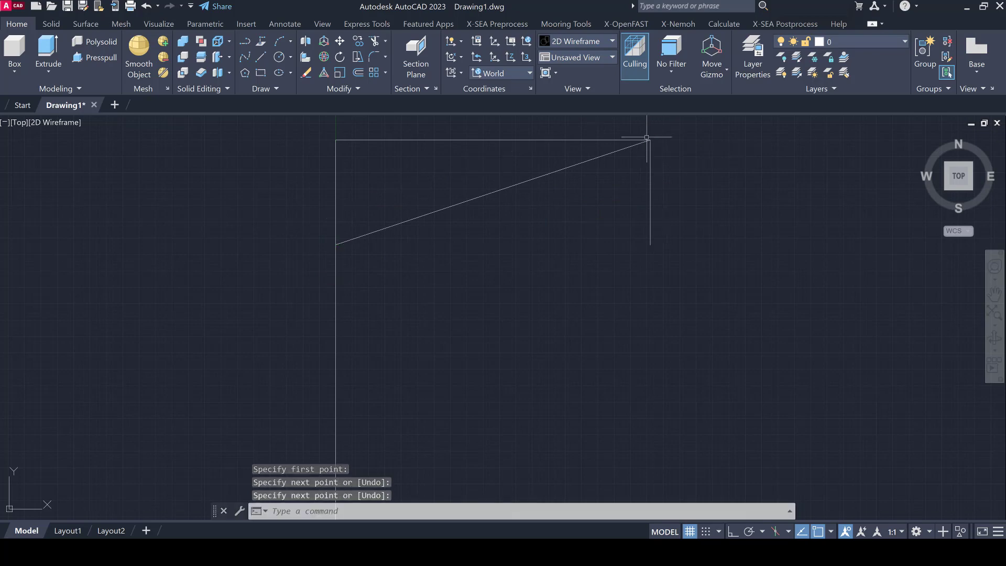
Step: Draw a line from the origin to the lower end of the right vertical segment, closing the outline
scroll(512, 313, down, 2)
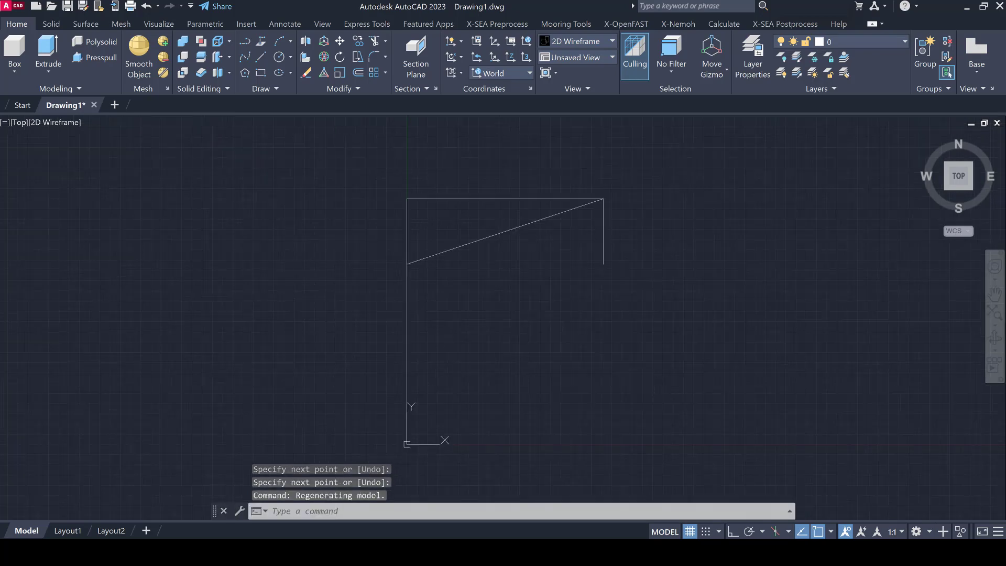
key(Return)
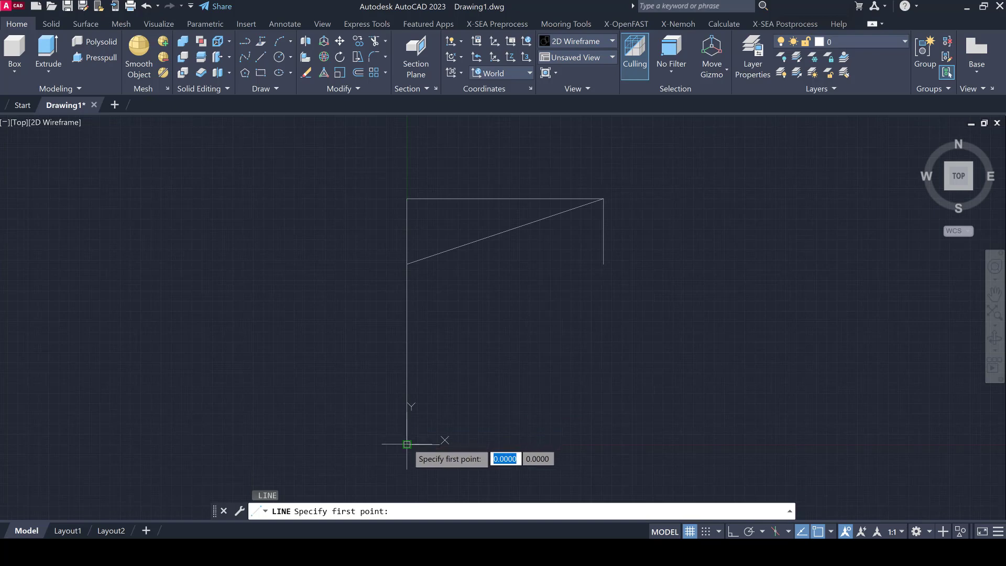
click(407, 444)
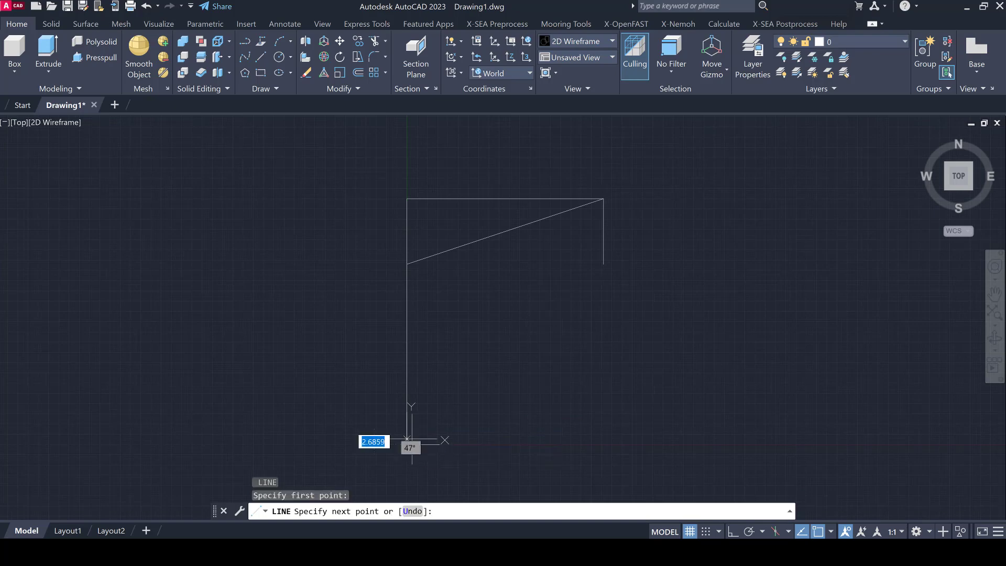
click(604, 264)
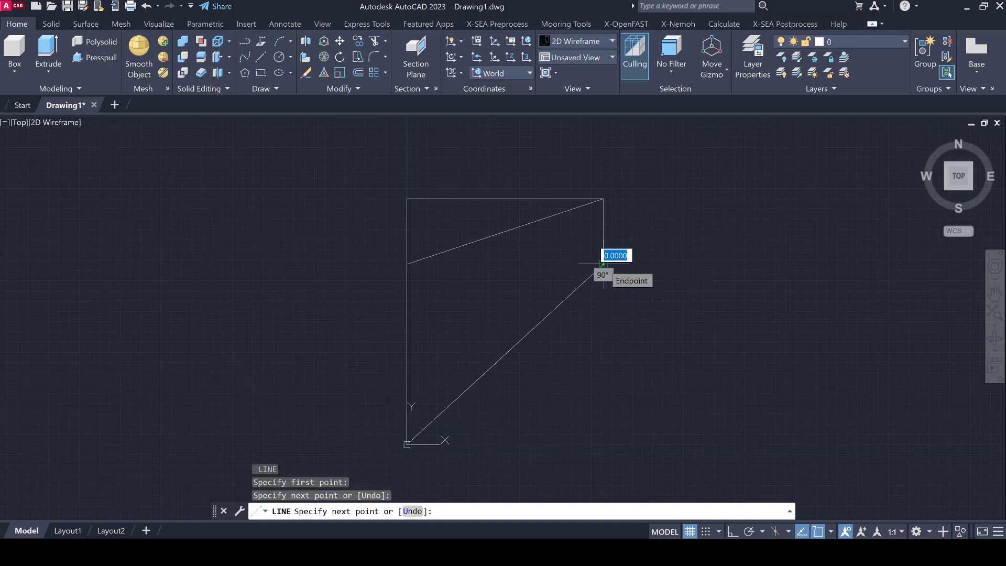
key(Escape)
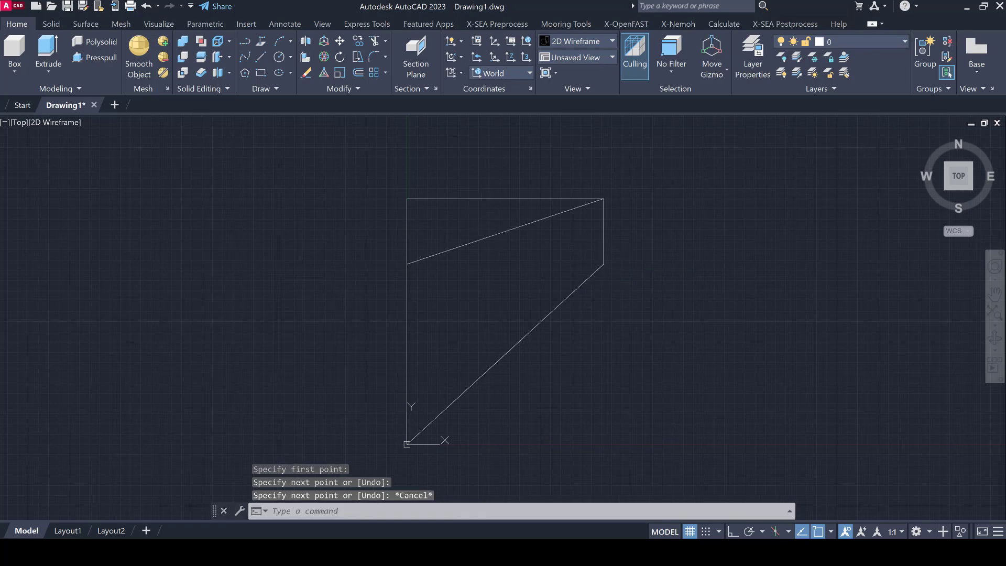
Step: Delete the top horizontal line and the upper 16 m segment on the left side
click(485, 216)
click(397, 171)
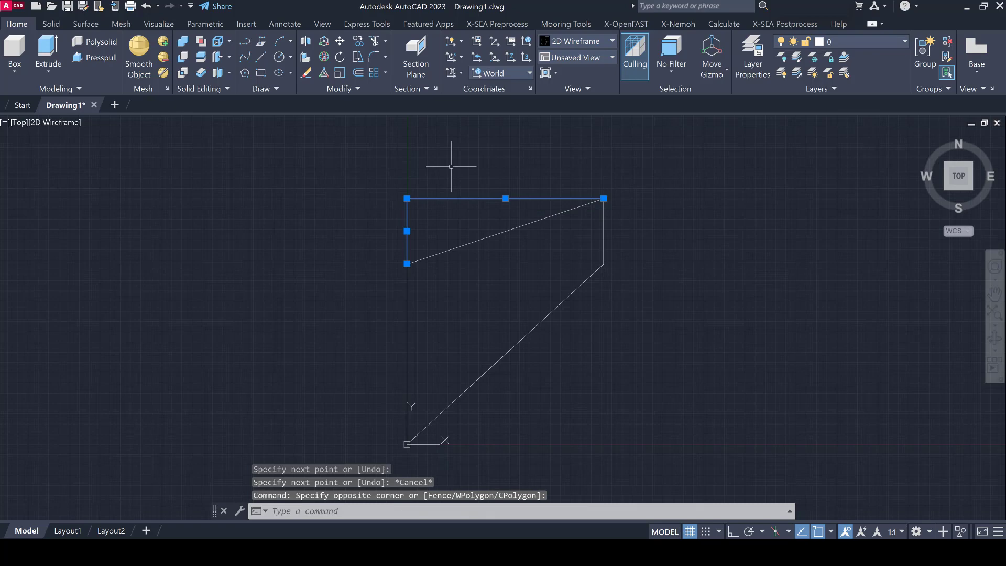
key(Delete)
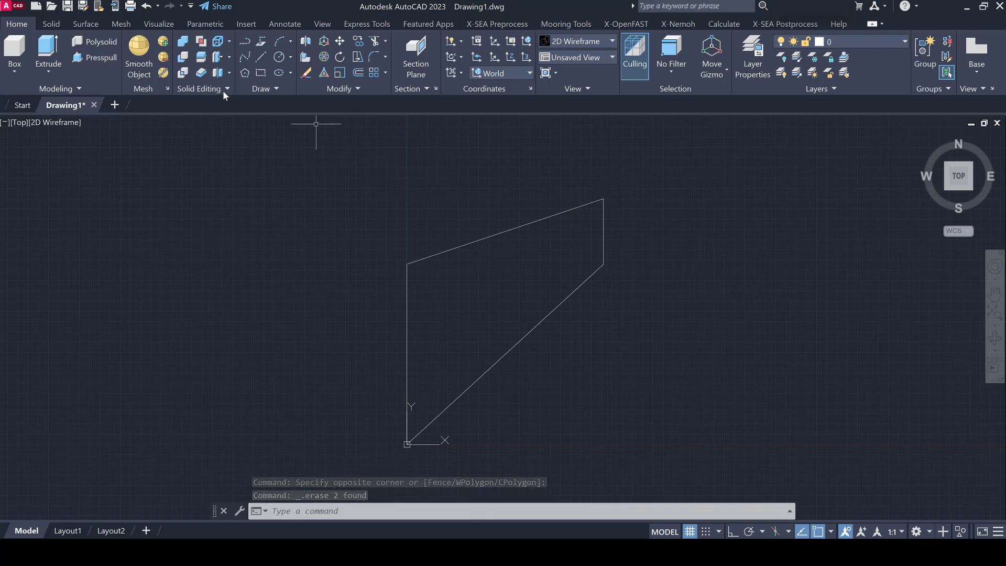
Step: Create a planar surface from the four outline lines using the Object option
click(91, 25)
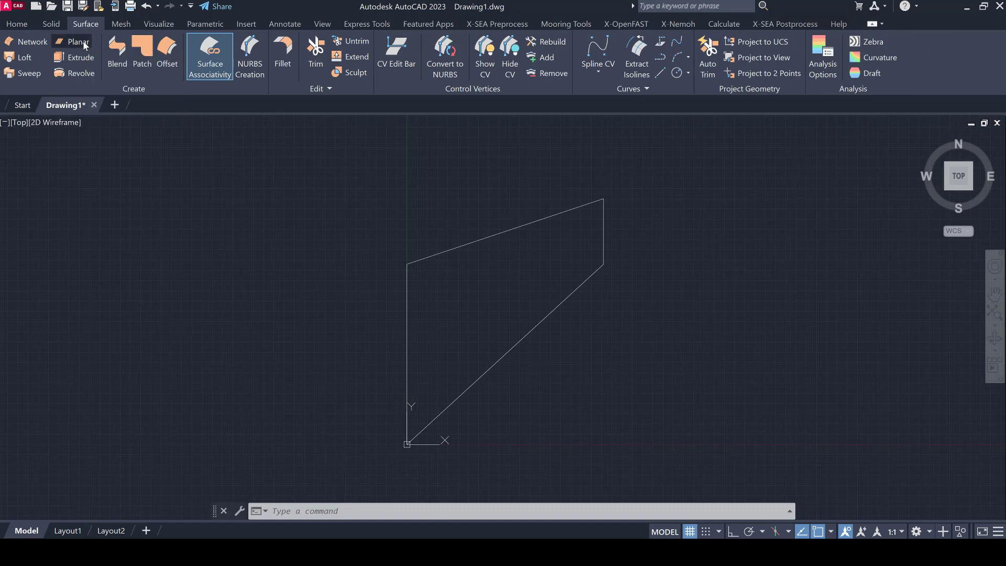
click(84, 44)
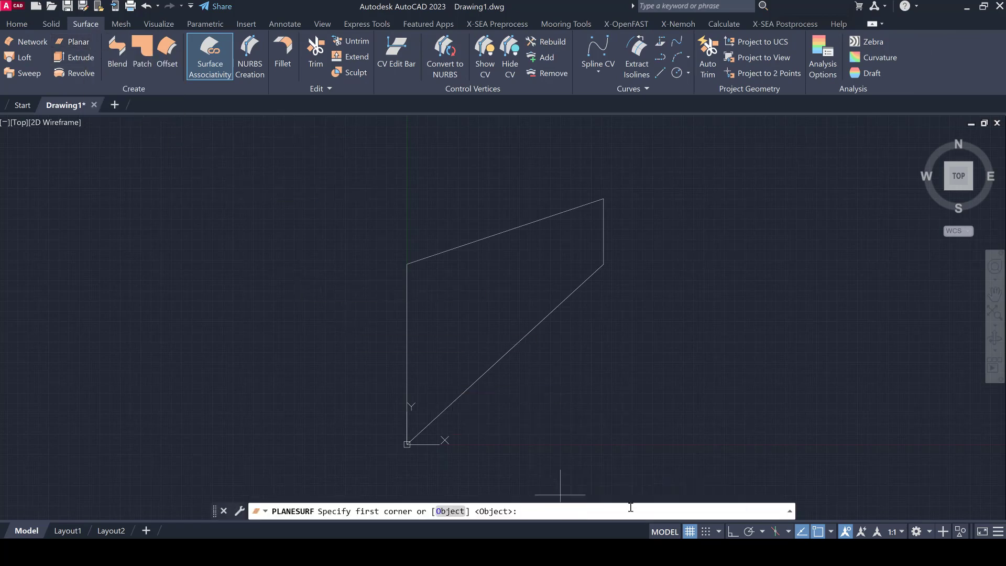
text(O)
key(Return)
click(684, 469)
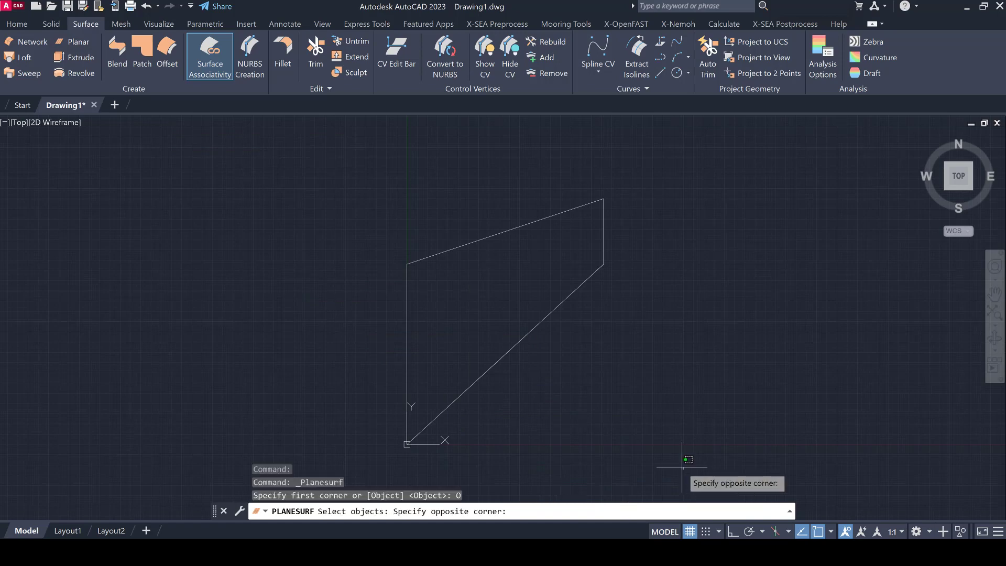
click(360, 188)
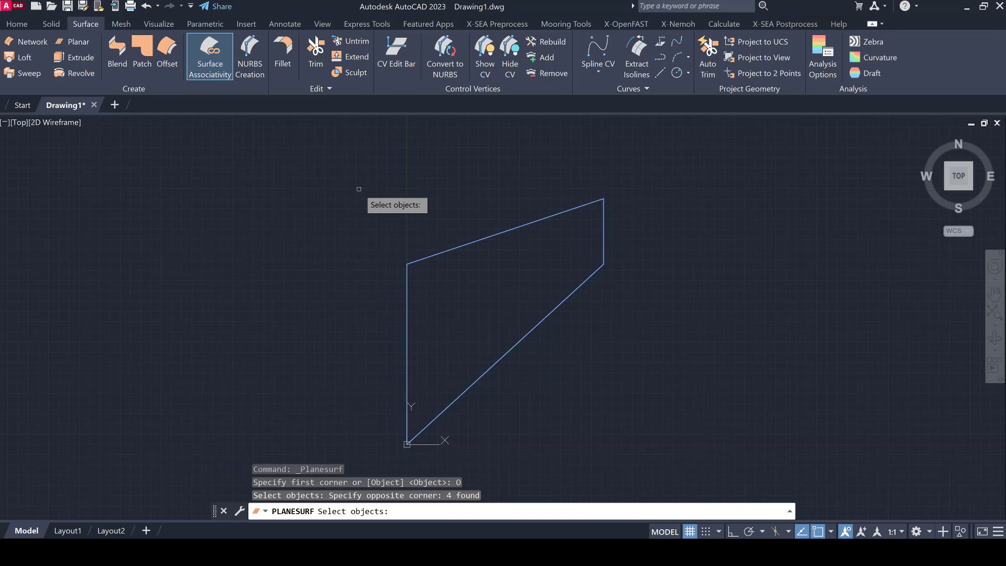
key(Return)
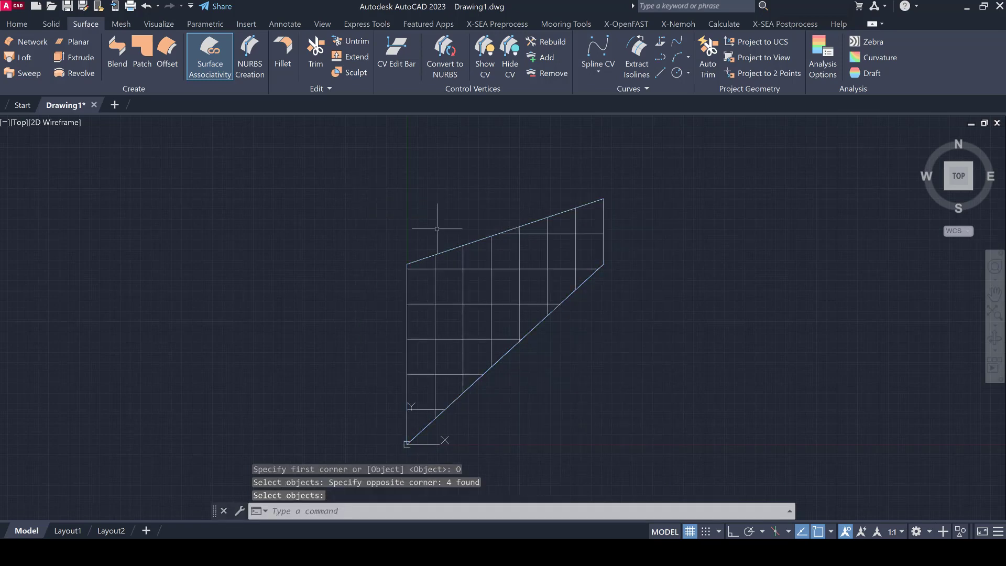
Step: Delete the four outline lines around the planar surface, keeping the surface itself
click(480, 239)
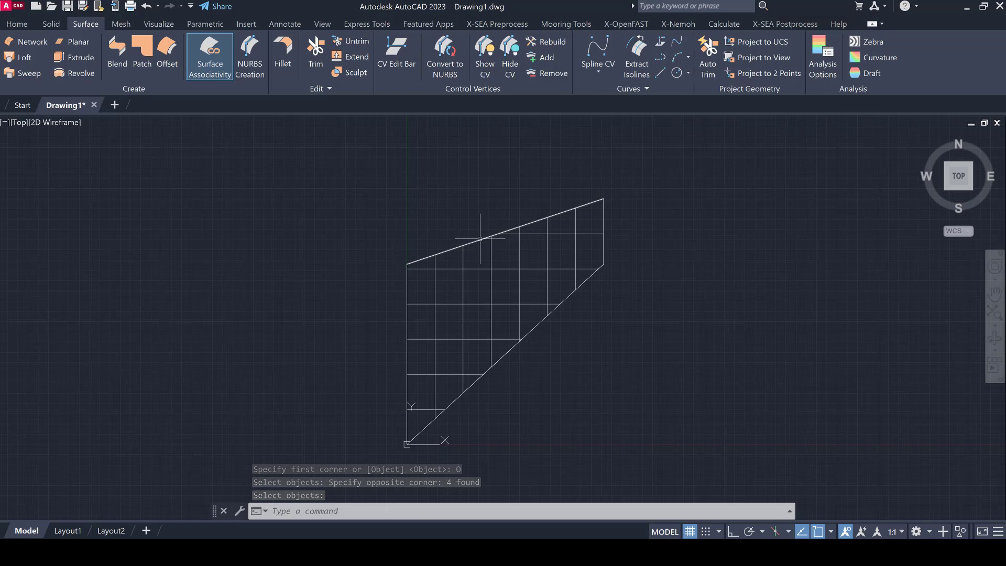
click(407, 315)
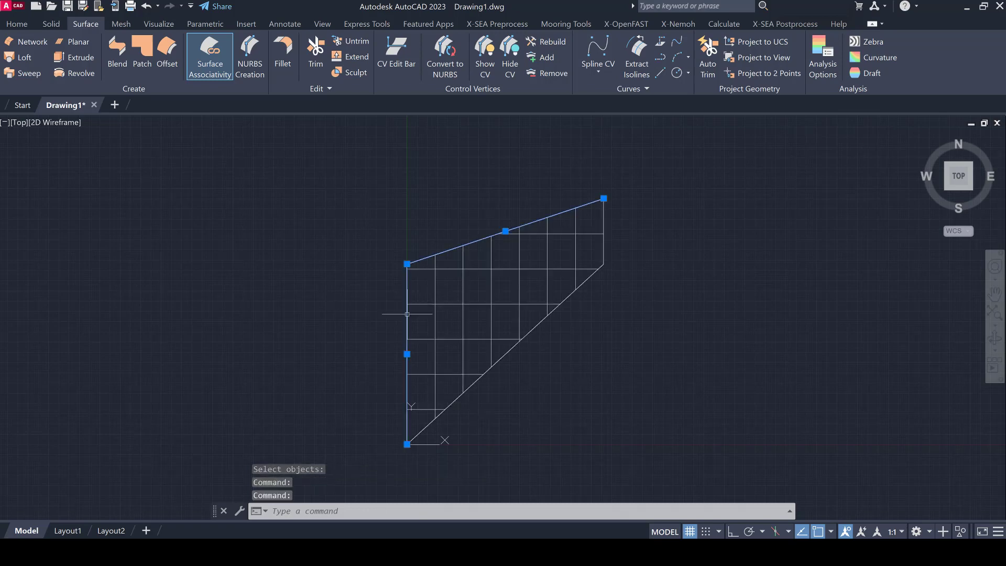
click(472, 379)
click(601, 245)
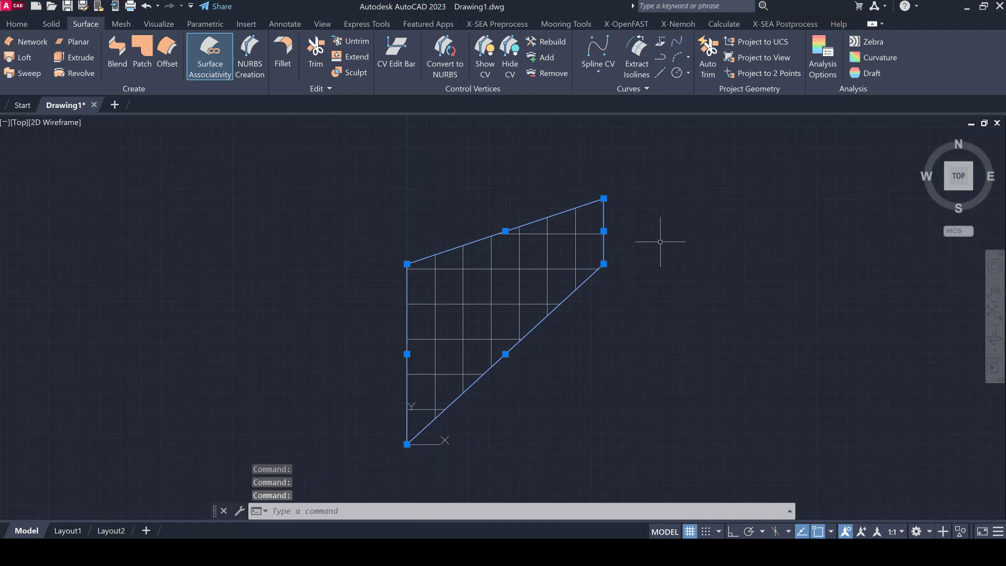
key(Delete)
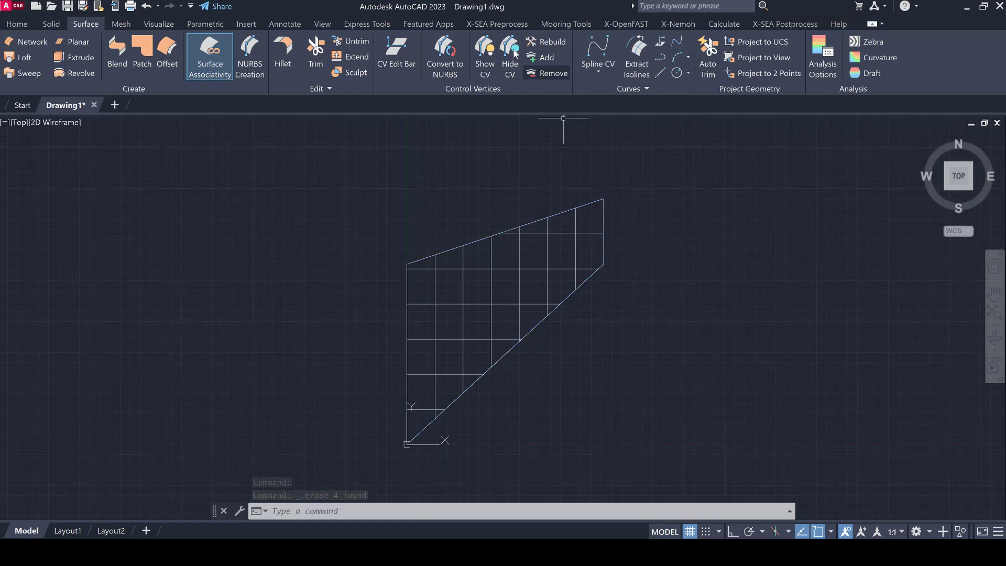
Step: Open the surface in Gmsh from the X-SEA preprocessor and expand the transfinite mesh definitions
click(505, 27)
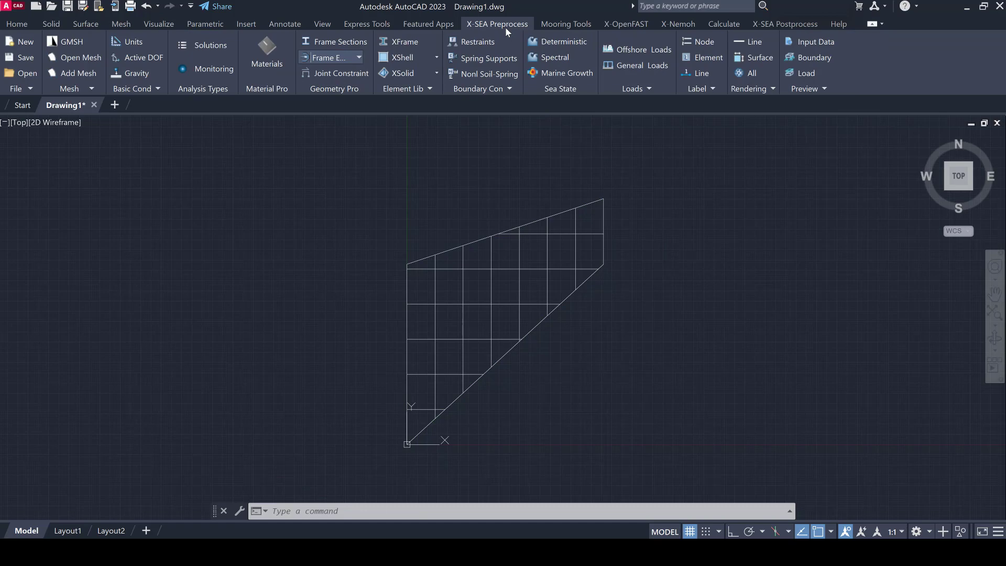
click(67, 45)
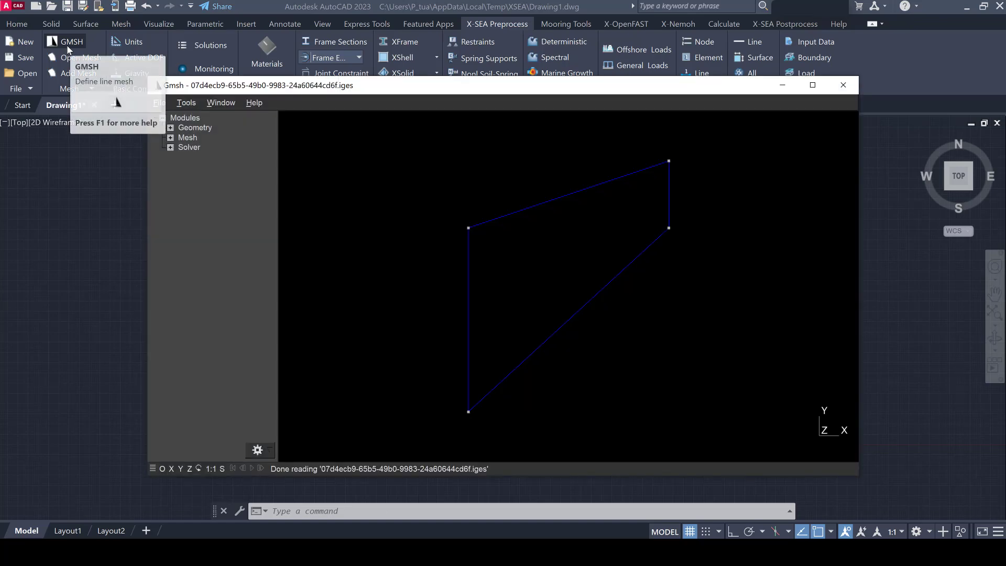
click(171, 138)
click(178, 147)
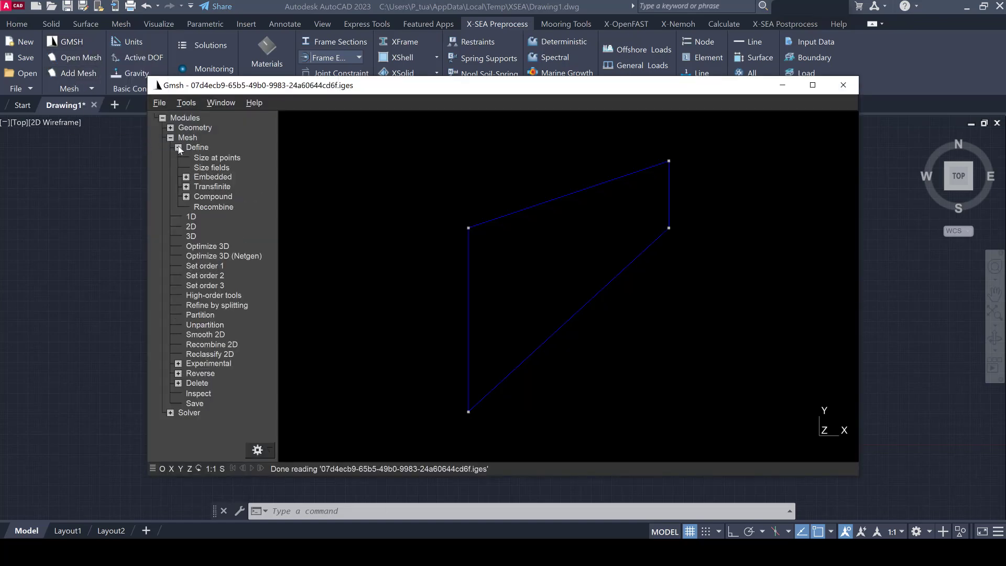
click(186, 187)
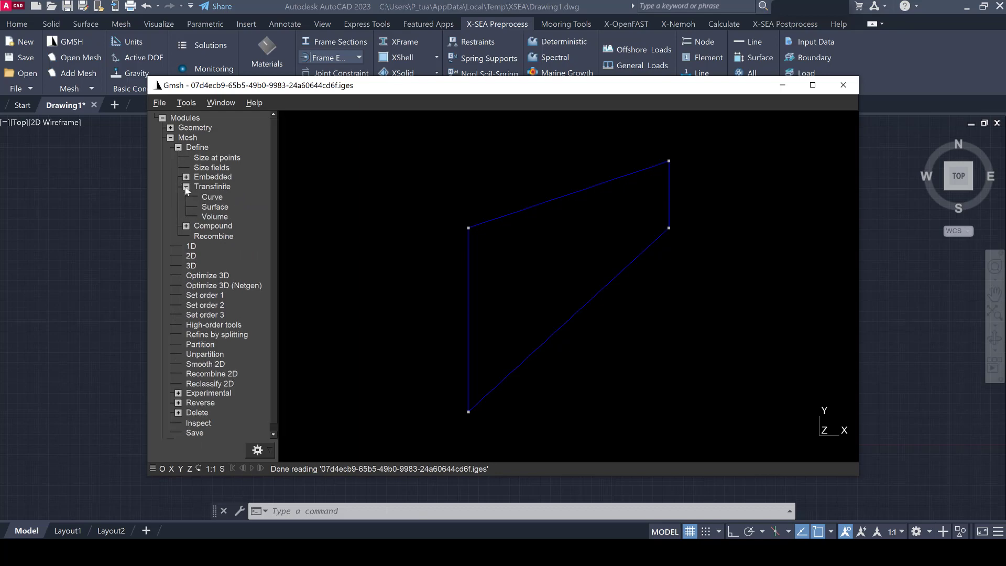
Step: Define all four edges as transfinite curves with 5 points each, using Progression with parameter 1 and proceeding with the file as is
click(222, 200)
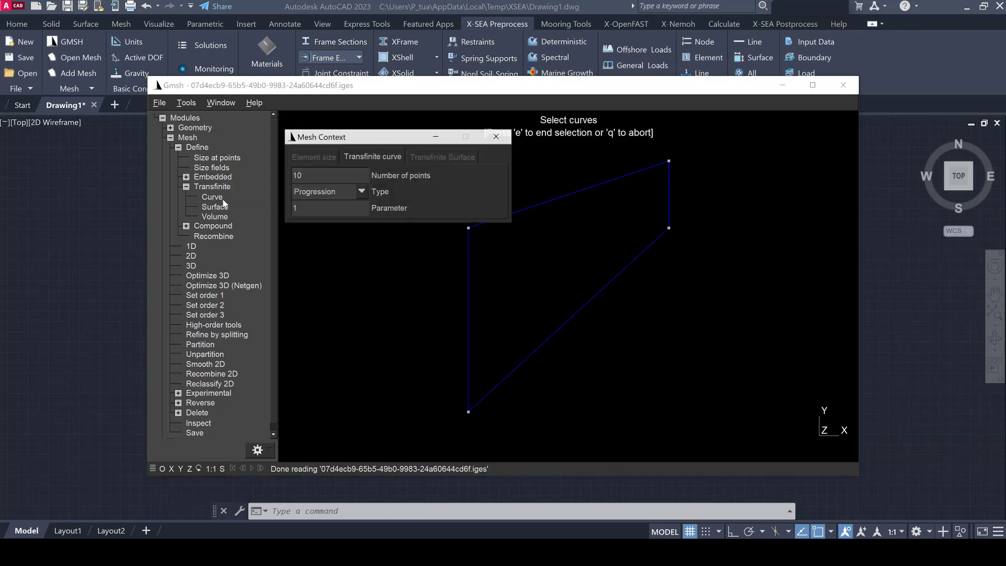
double_click(297, 176)
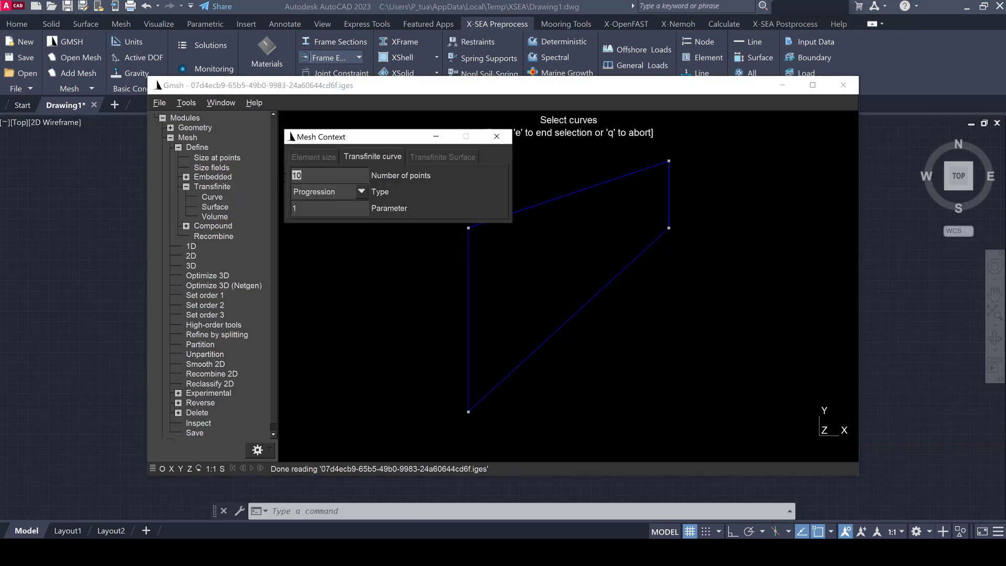
text(5)
click(541, 342)
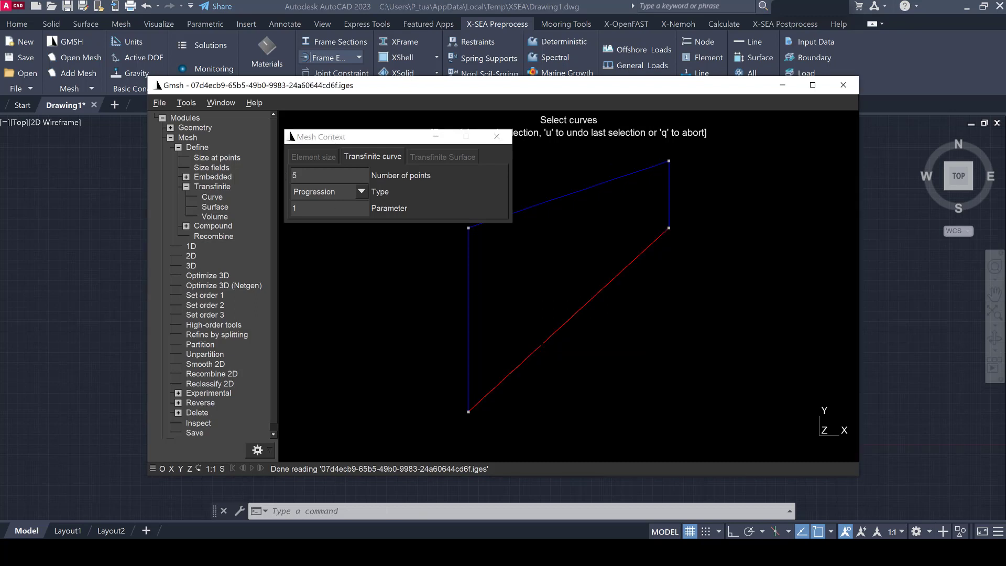
click(470, 306)
click(564, 196)
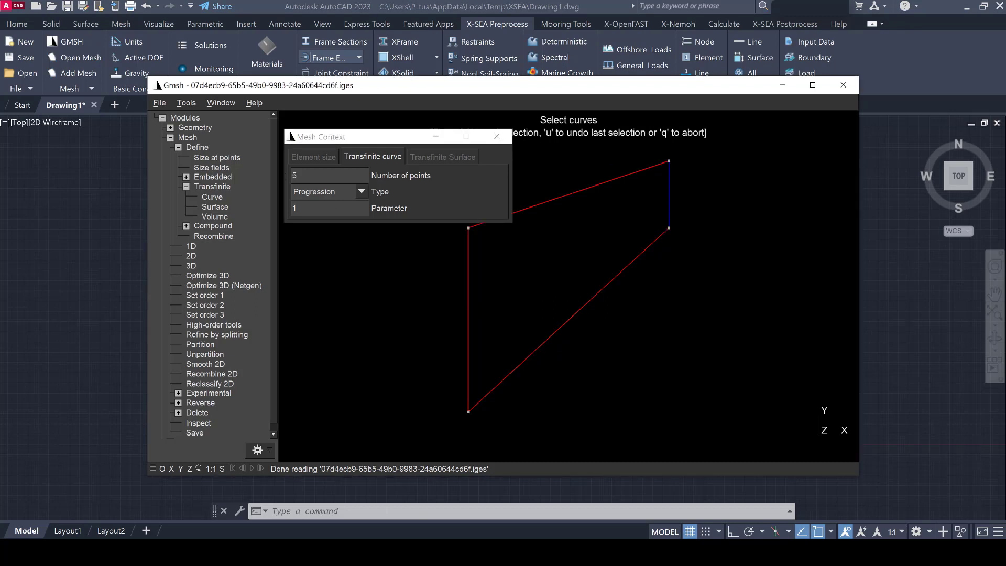
click(669, 196)
key(e)
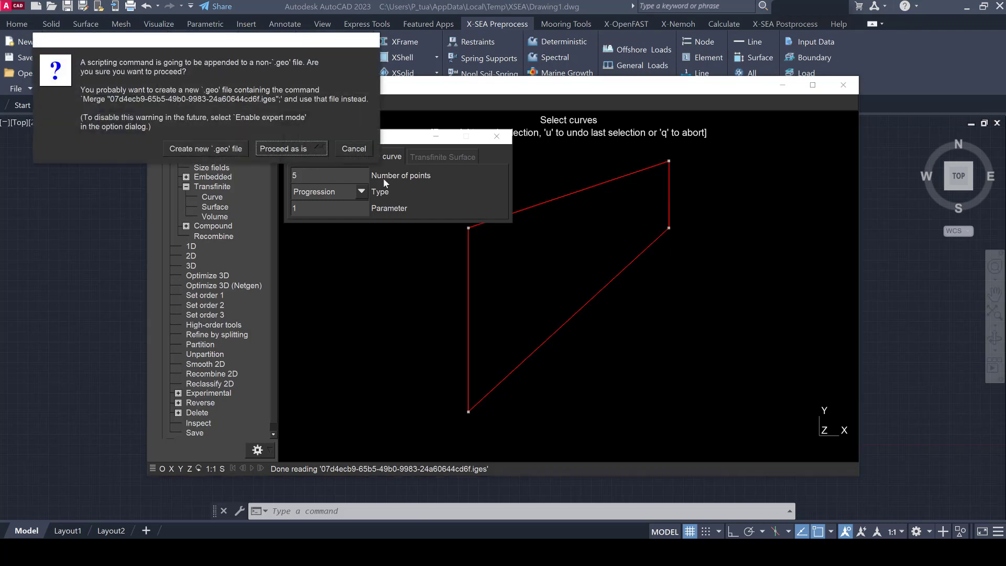
click(291, 149)
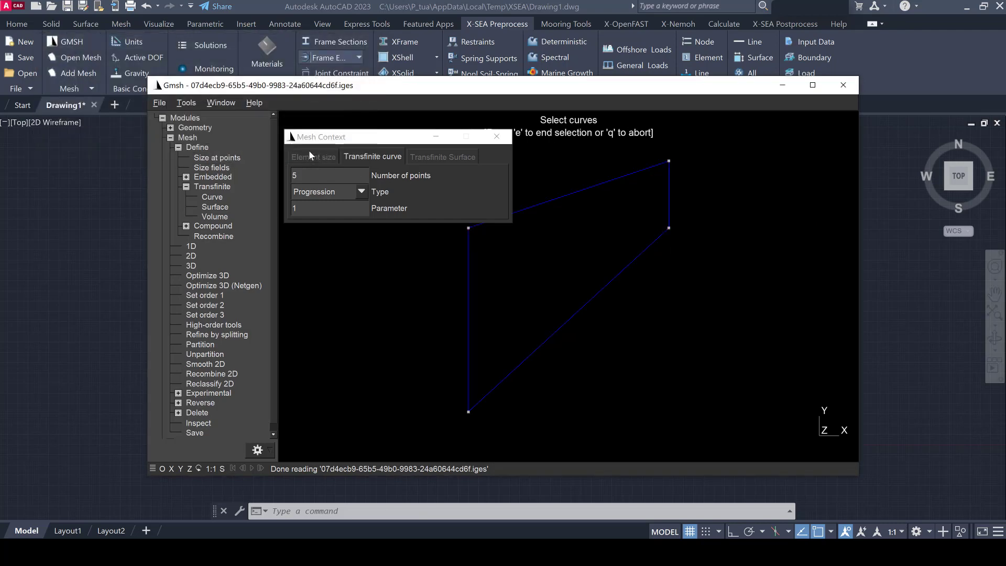
key(q)
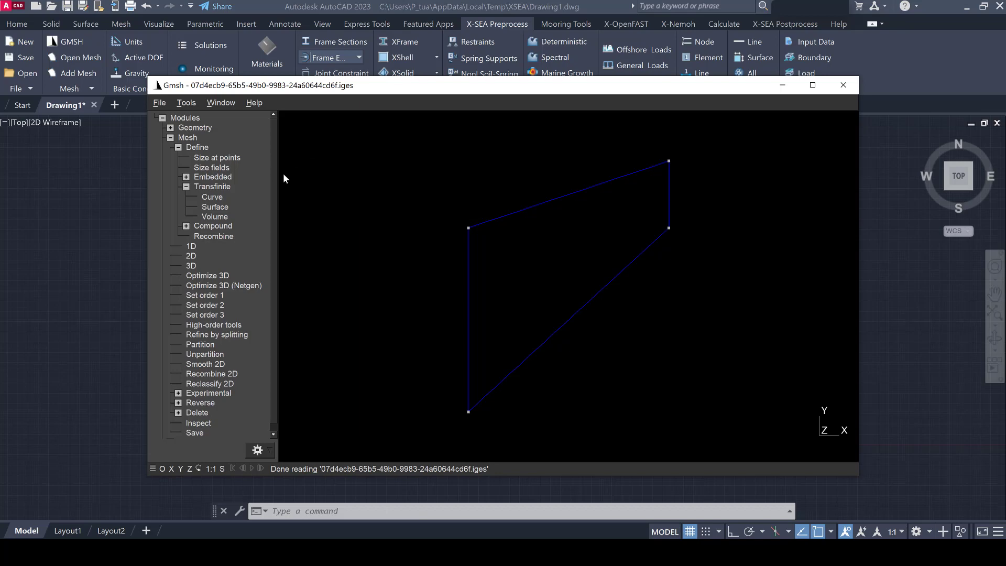
Step: Define the four-sided face as a transfinite surface with the Left arrangement
click(221, 209)
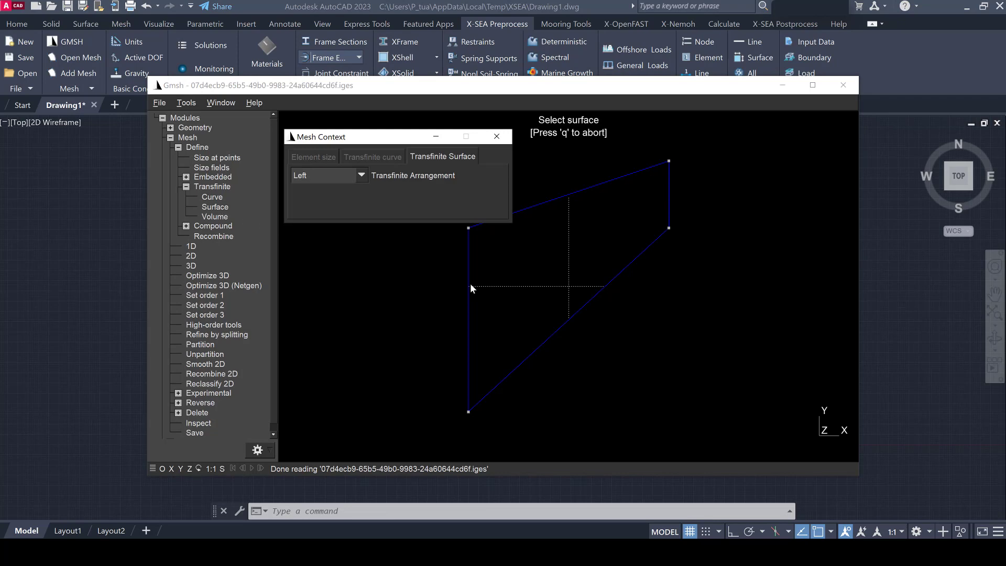
click(567, 290)
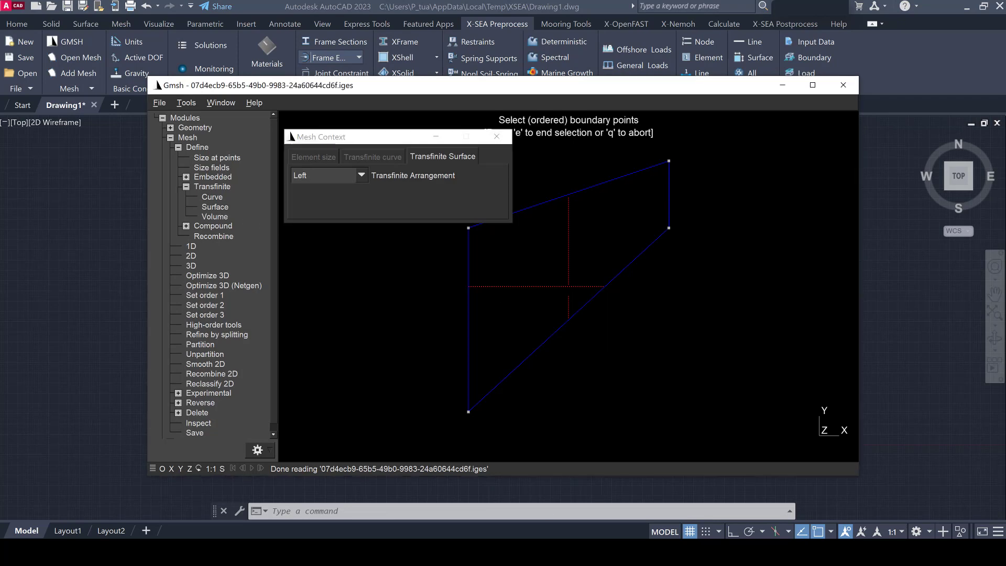
key(e)
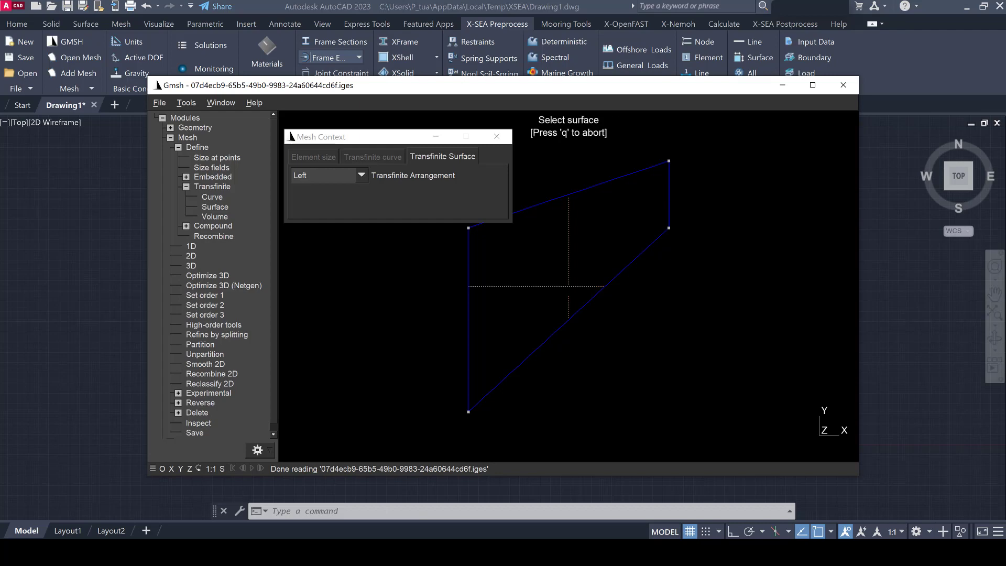
key(q)
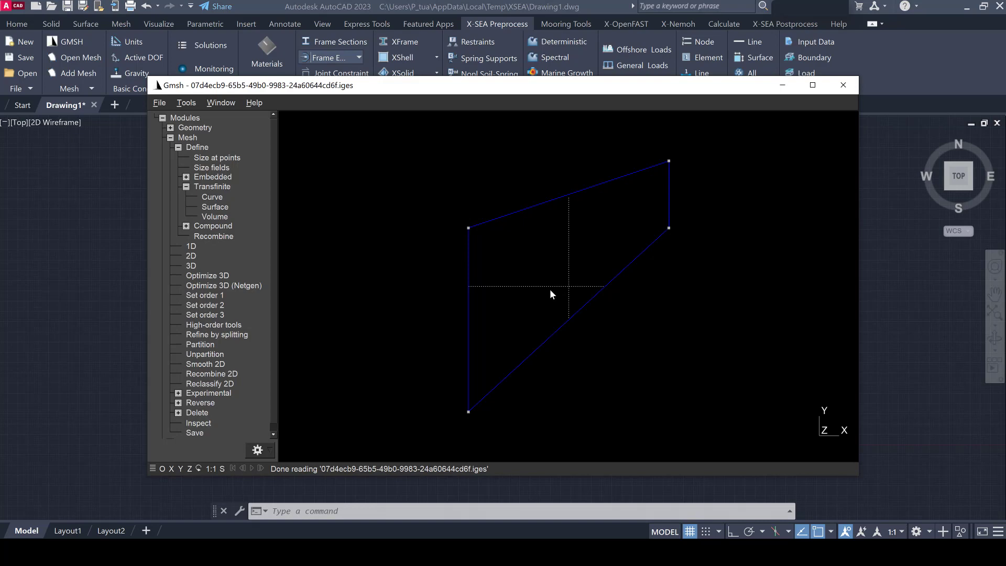
Step: Generate the 2D mesh of the surface and recombine its triangles into quadrilaterals
click(191, 256)
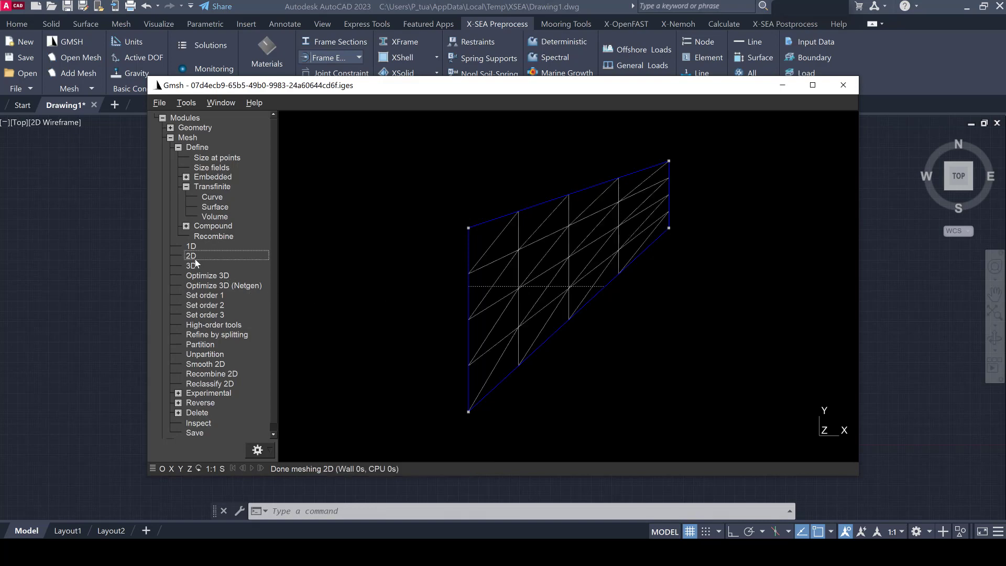
click(224, 374)
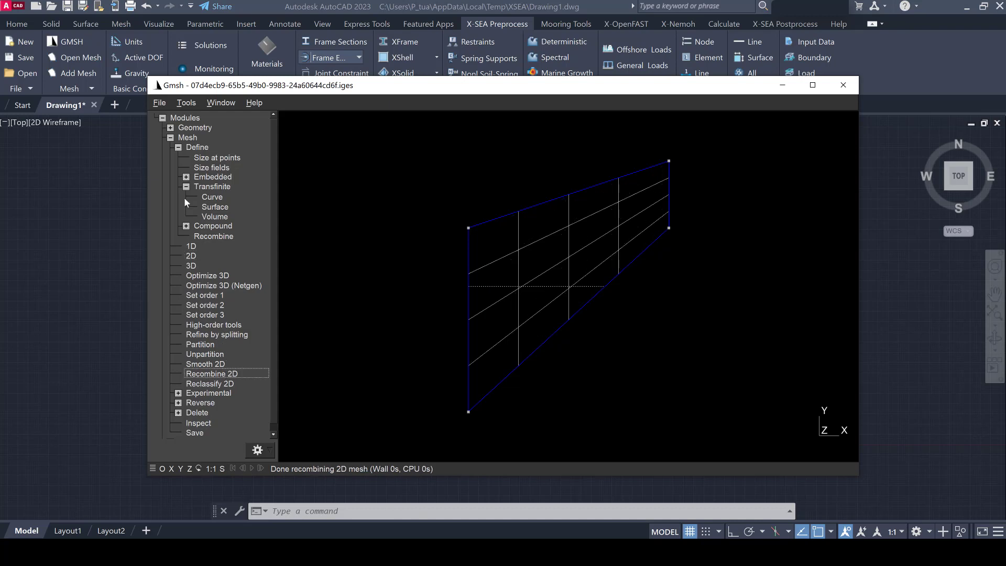
Step: Save the mesh in Gmsh, then switch back to AutoCAD and open it with X-SEA, accepting the mesh statistics
click(159, 103)
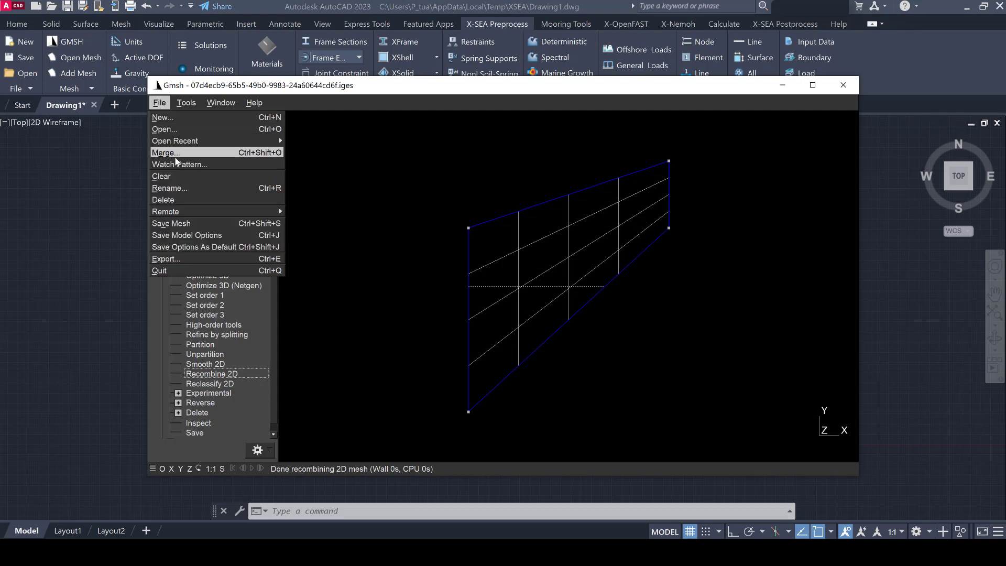
click(173, 224)
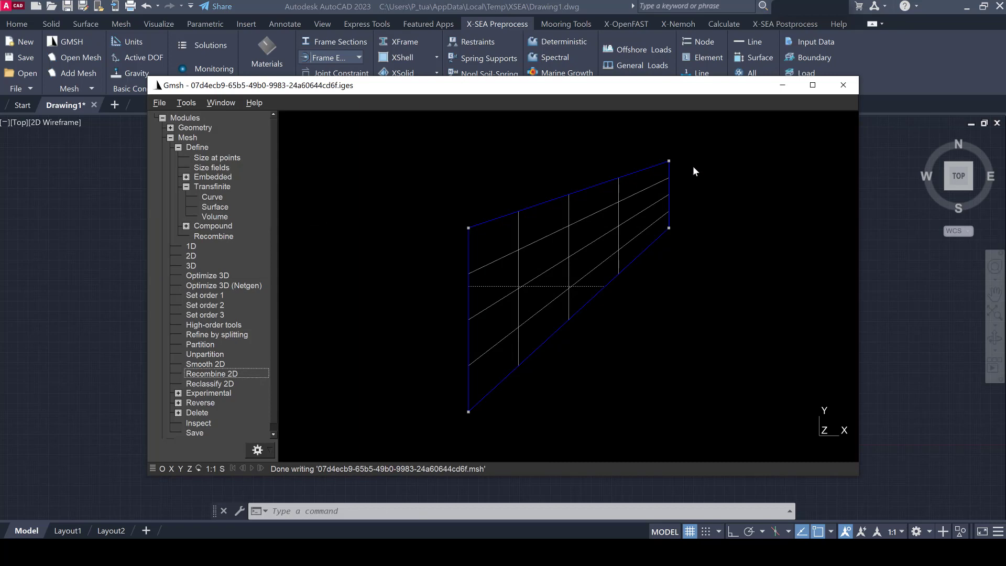
click(844, 85)
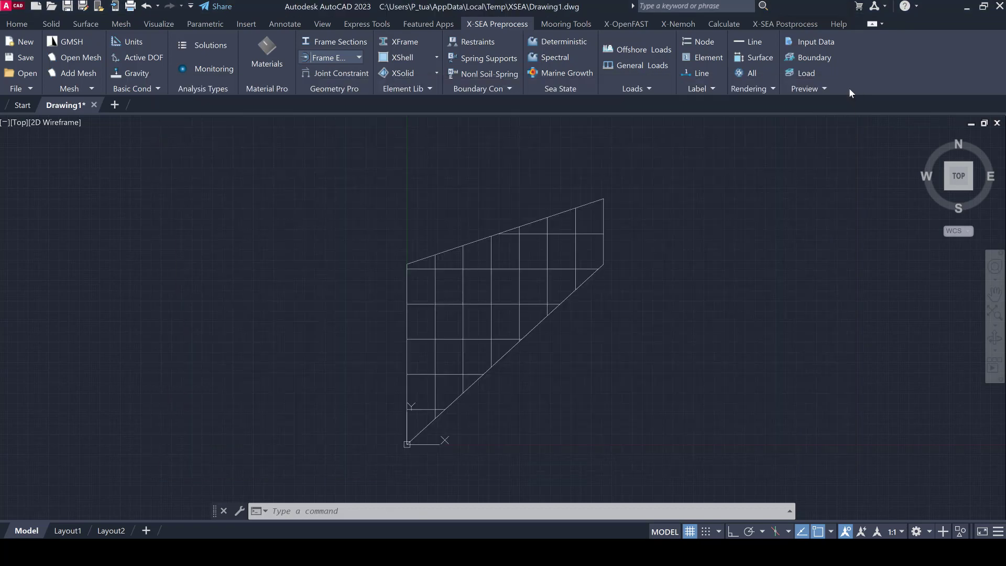
click(86, 60)
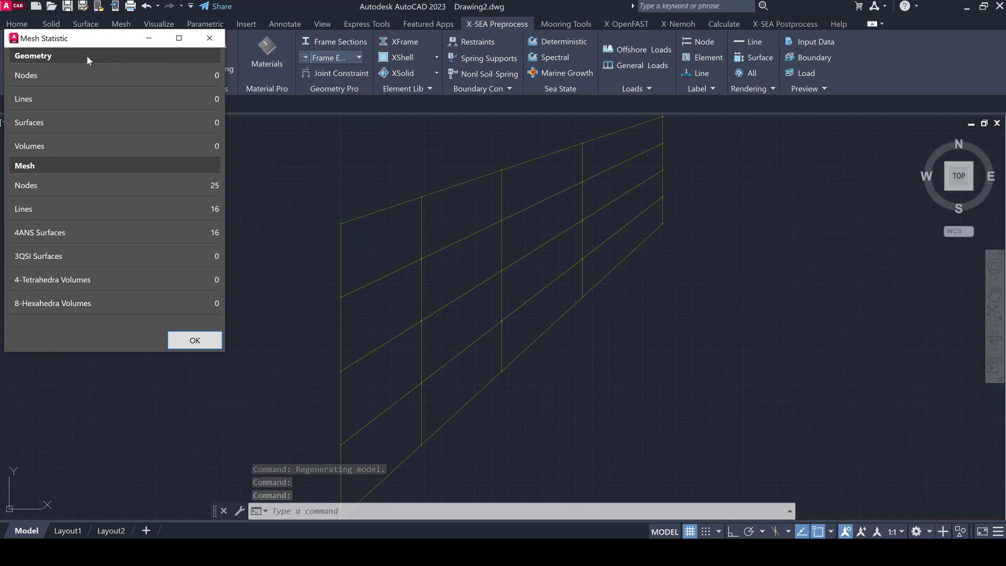
click(196, 342)
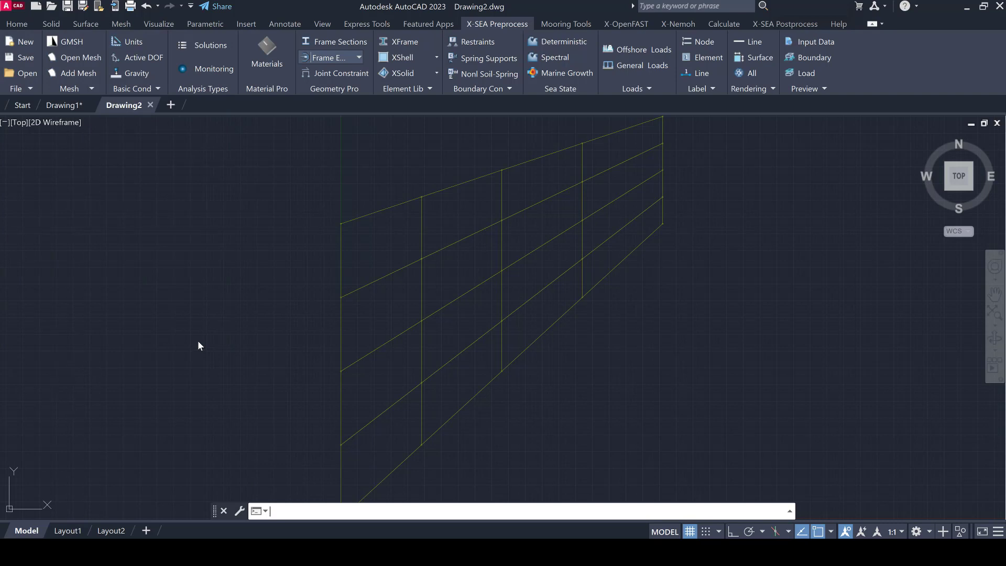
Step: Review the analysis option in the X-SEA solution settings and close them without changes
click(202, 48)
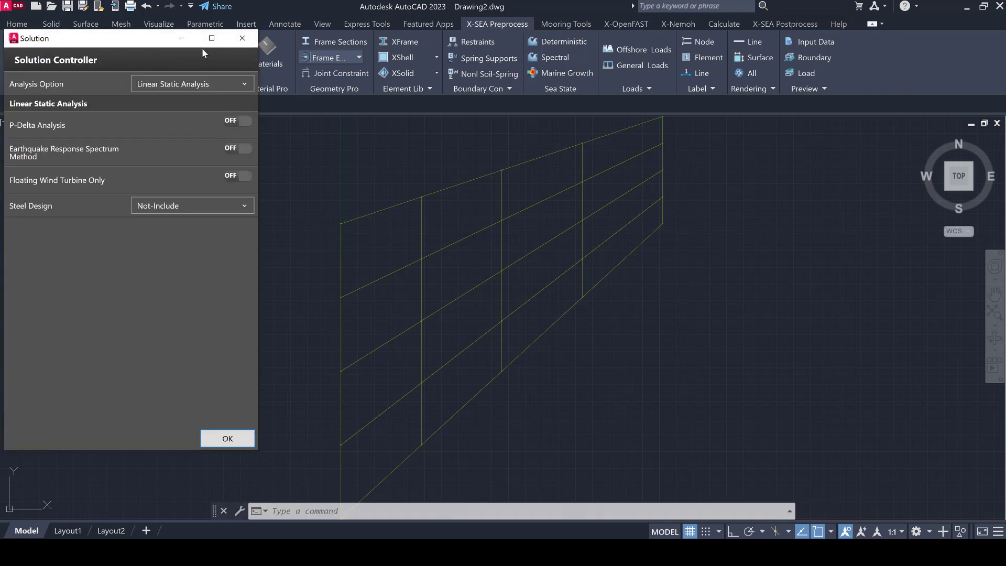
click(239, 41)
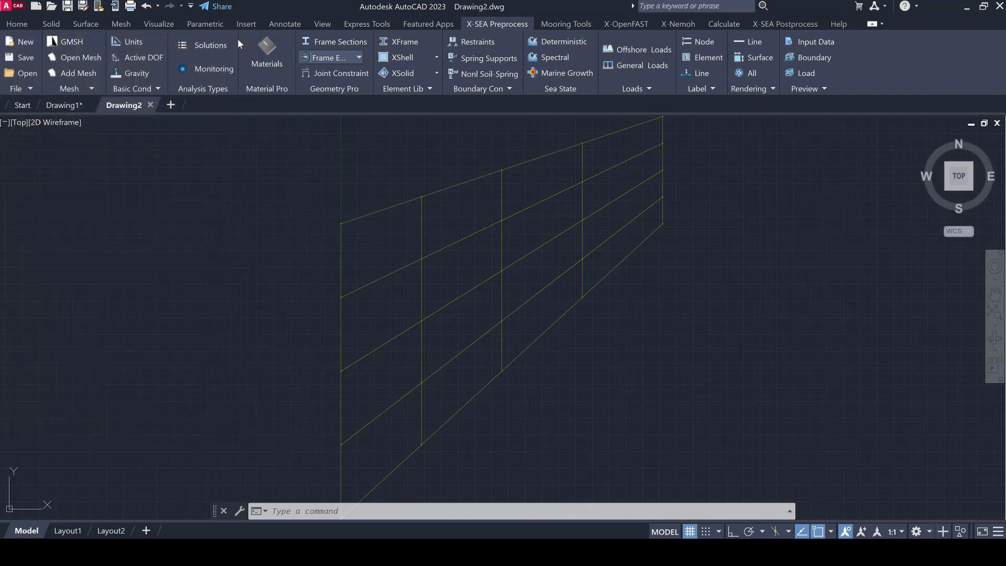
Step: Set the Isotropic 1 material's elastic modulus E to 1.0 N/m² and its Poisson ratio to 0.33
click(266, 57)
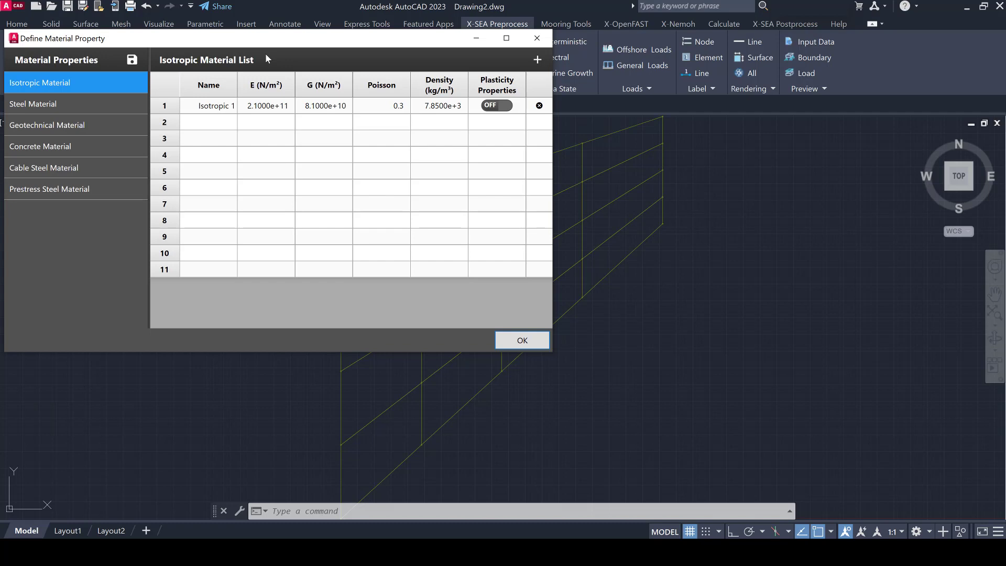
drag(248, 106, 289, 106)
text(1)
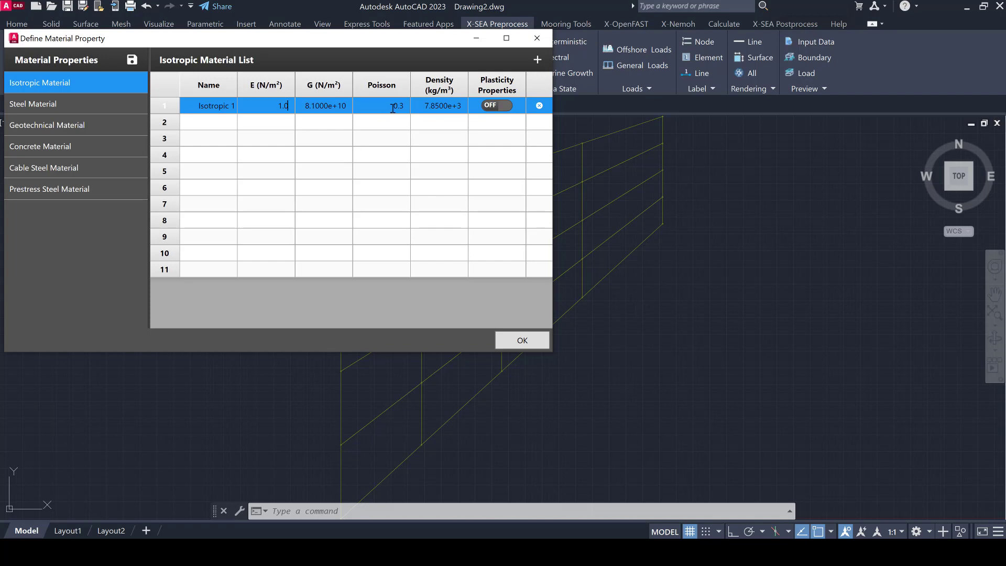
drag(393, 106, 409, 107)
text(0.33)
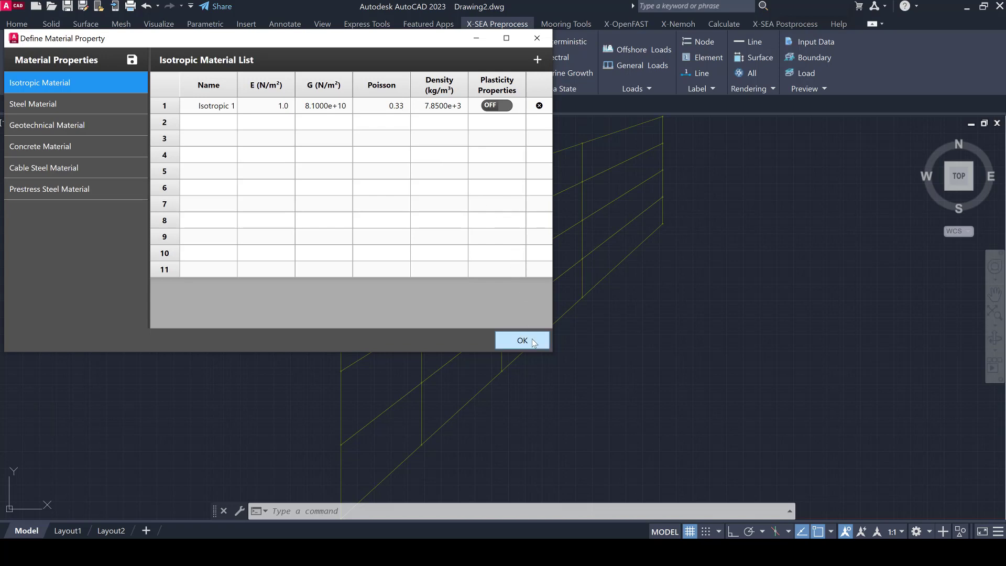
click(532, 340)
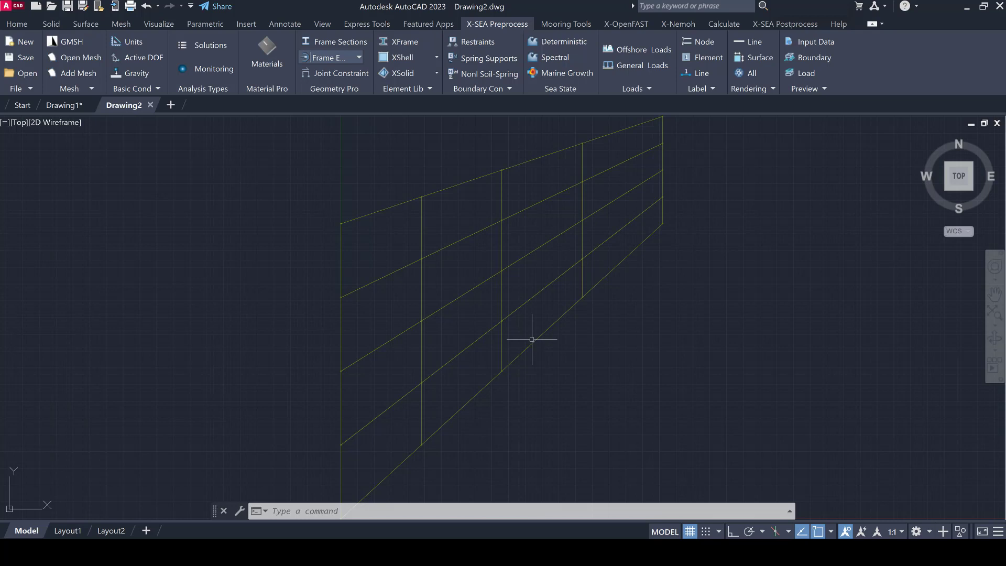
Step: Assign the 4-ANS XShell property, linear elastic with material Isotropic 1 and 1 m thickness, to all shell elements of the mesh
click(439, 61)
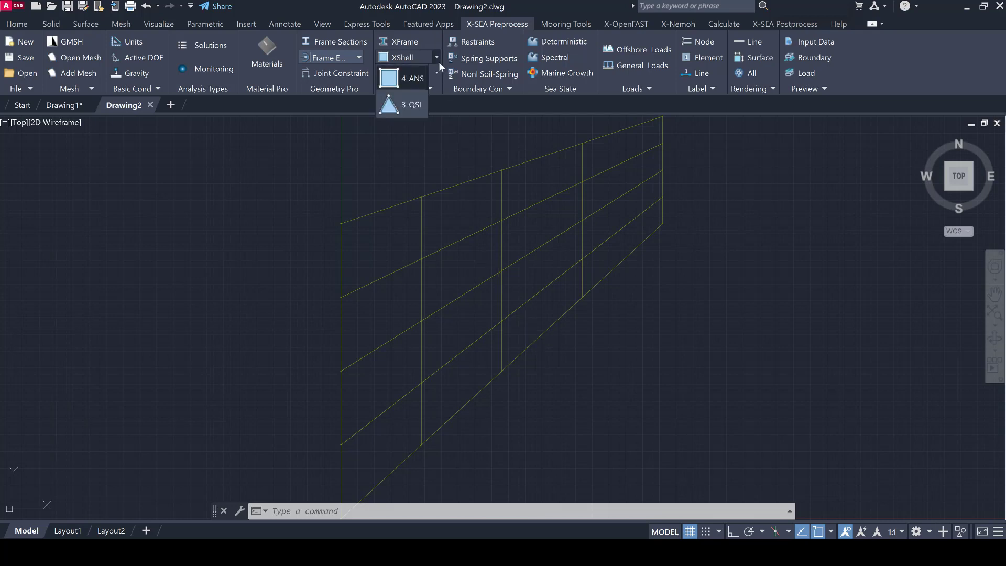
click(408, 78)
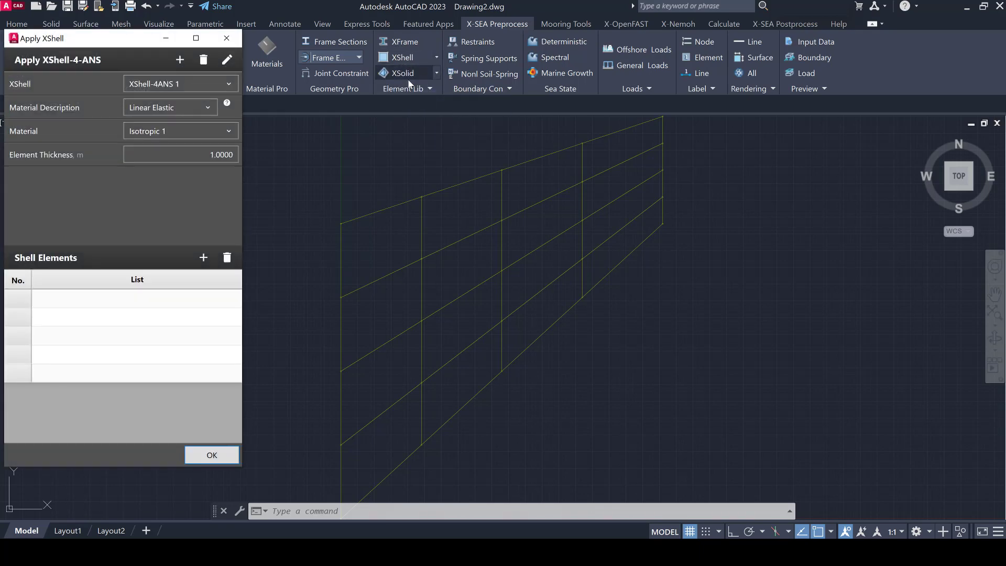
drag(131, 39, 149, 59)
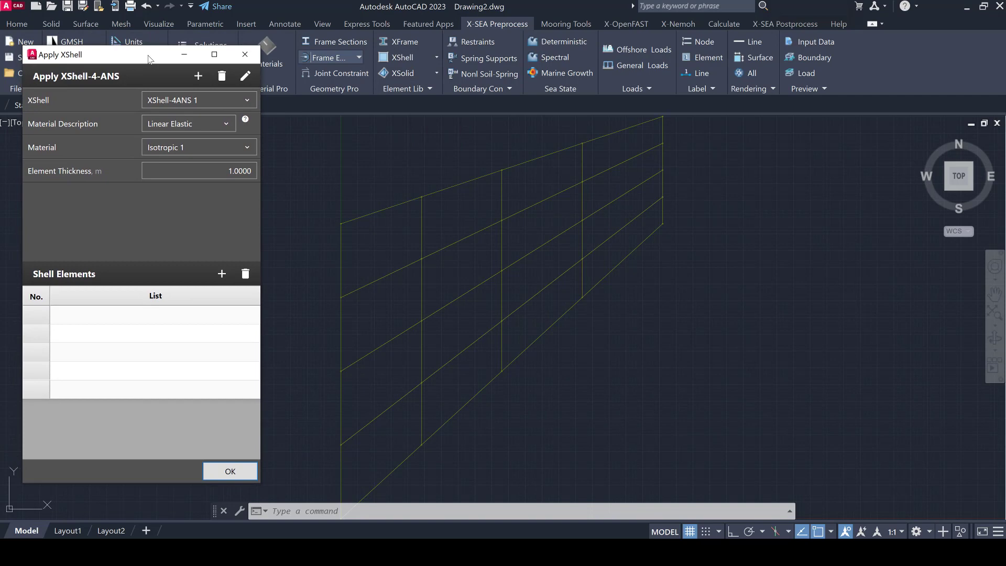
click(204, 149)
click(185, 172)
double_click(185, 178)
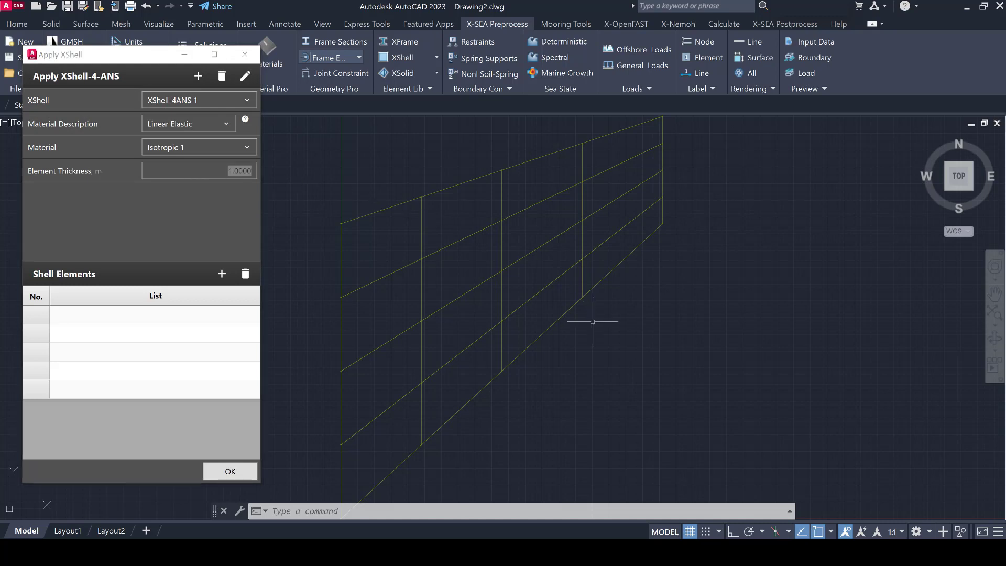
scroll(600, 325, down, 2)
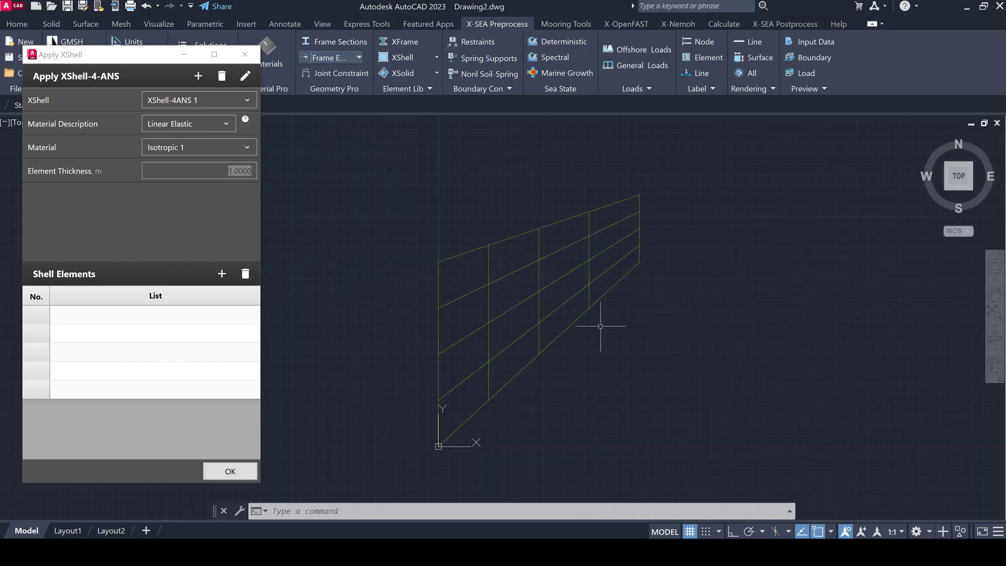
click(695, 429)
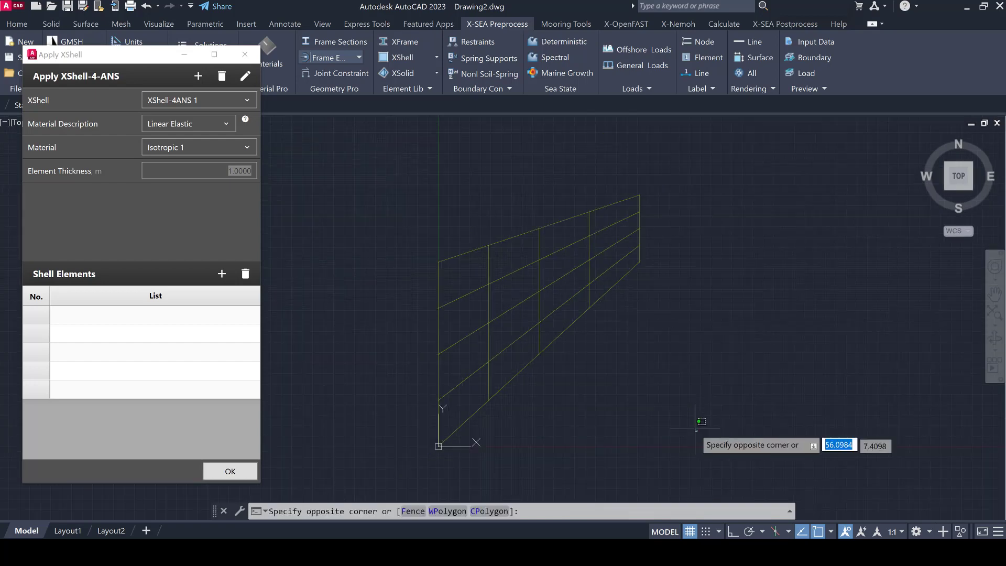
click(372, 158)
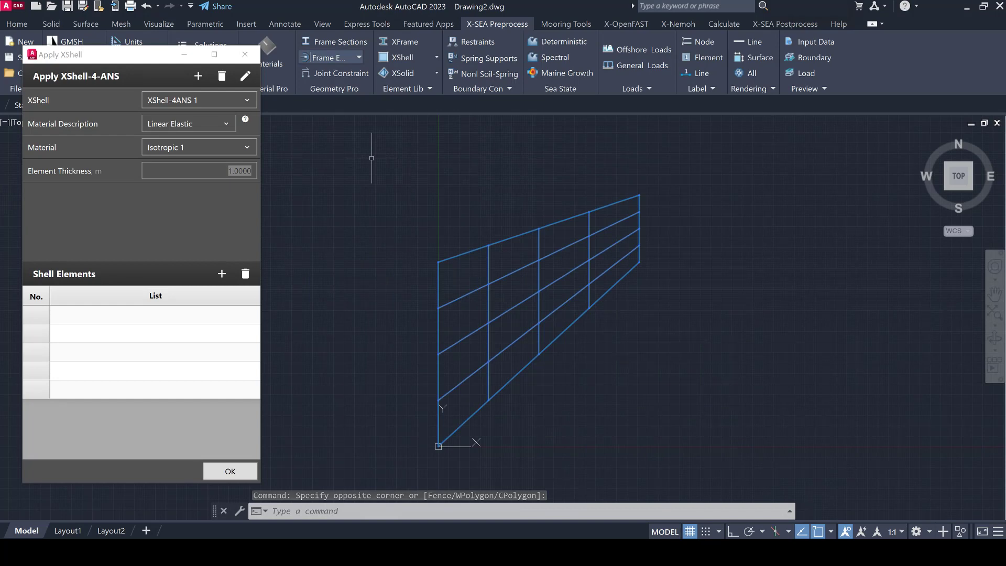
click(221, 278)
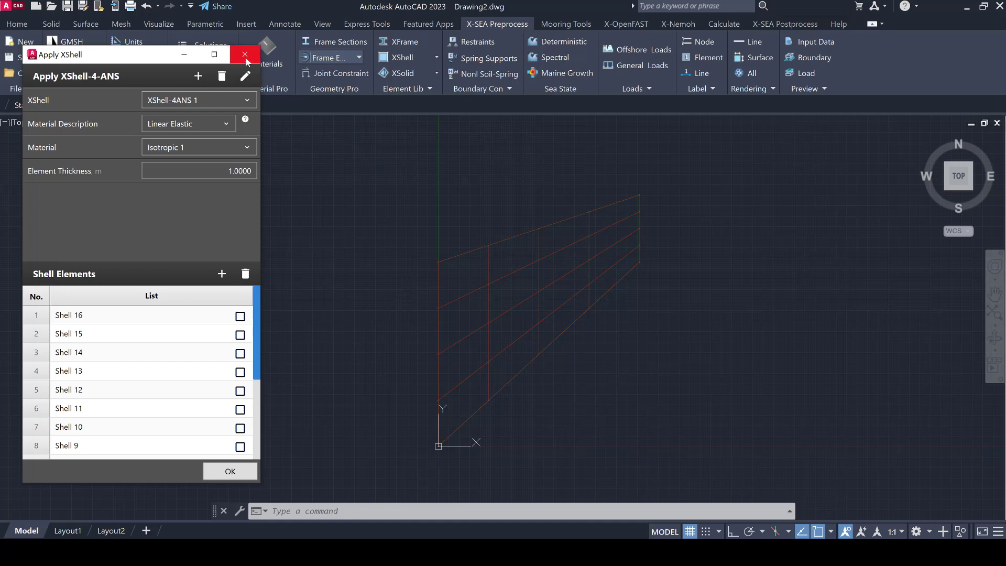
click(244, 55)
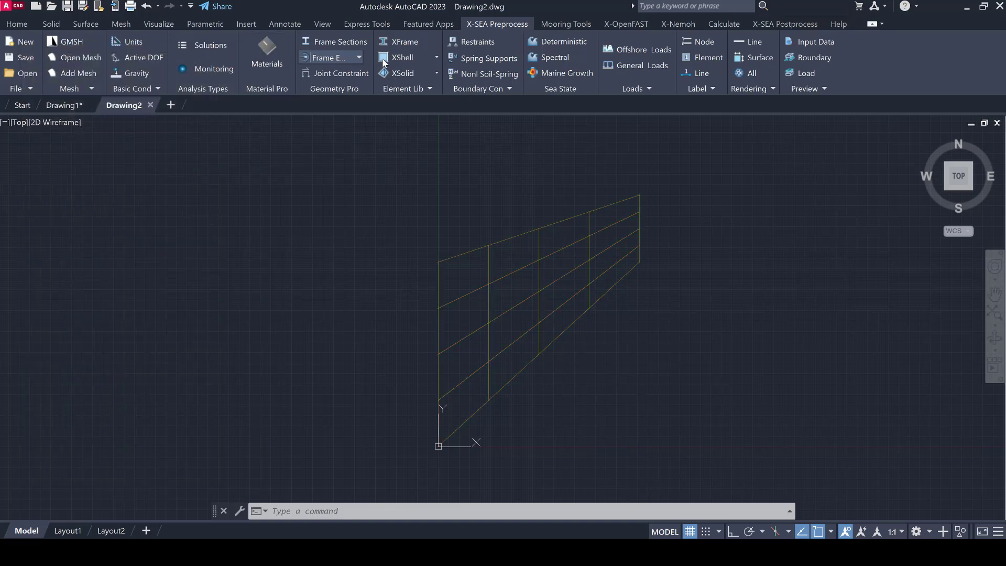
Step: Turn on all six constraints, U, V, W, Θx, Θy and Θz, for the restraint set Restraints 1
click(477, 42)
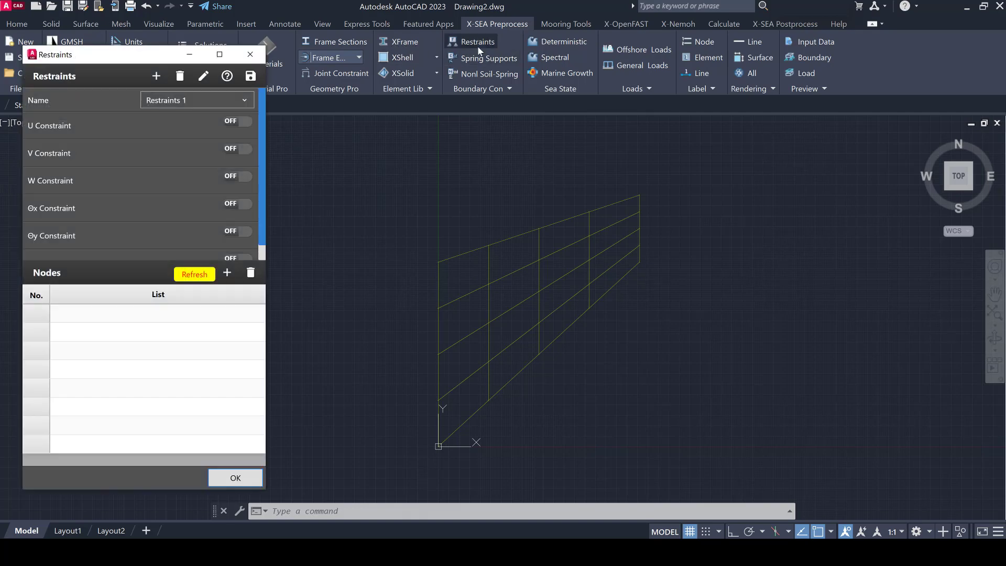
click(233, 126)
click(233, 151)
click(236, 175)
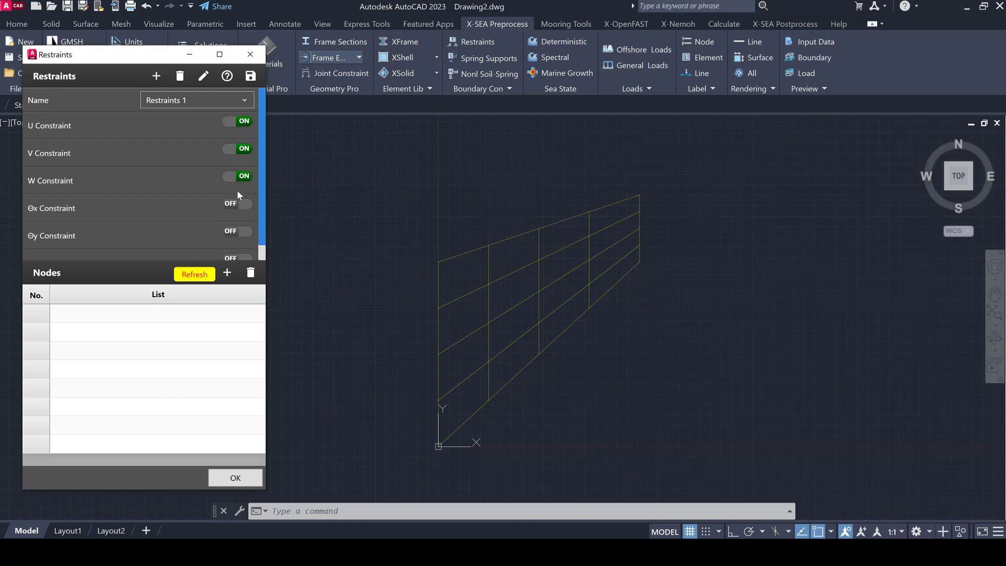
click(245, 232)
scroll(244, 235, down, 1)
click(249, 243)
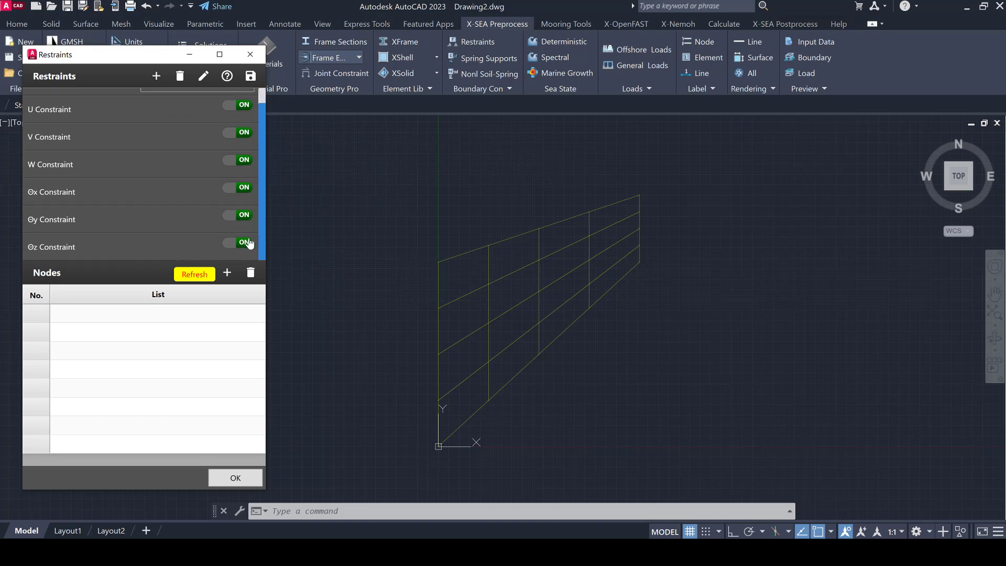
Step: Apply the fully fixed restraint to all nodes along the mesh's left vertical edge and close the restraint settings
click(412, 238)
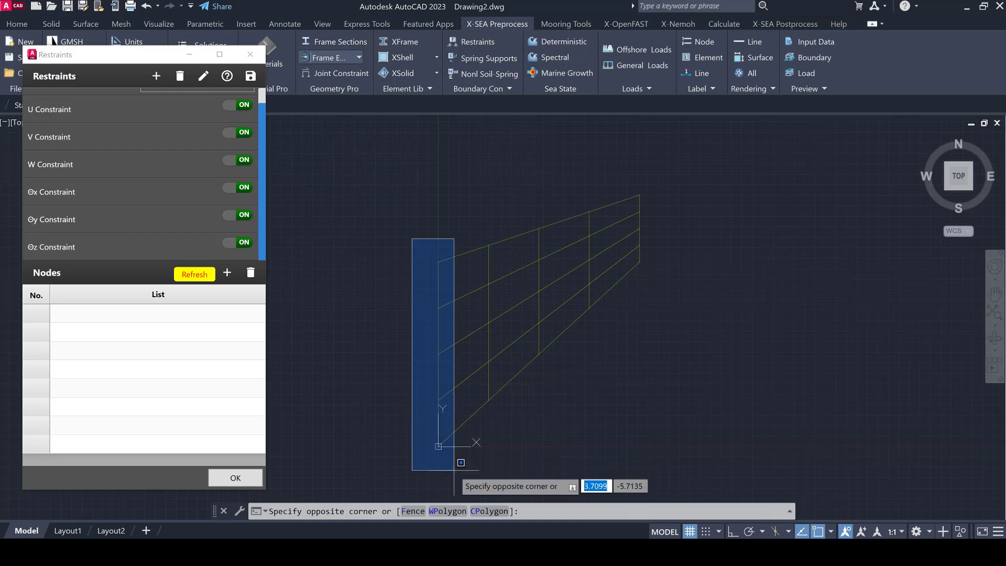
click(451, 463)
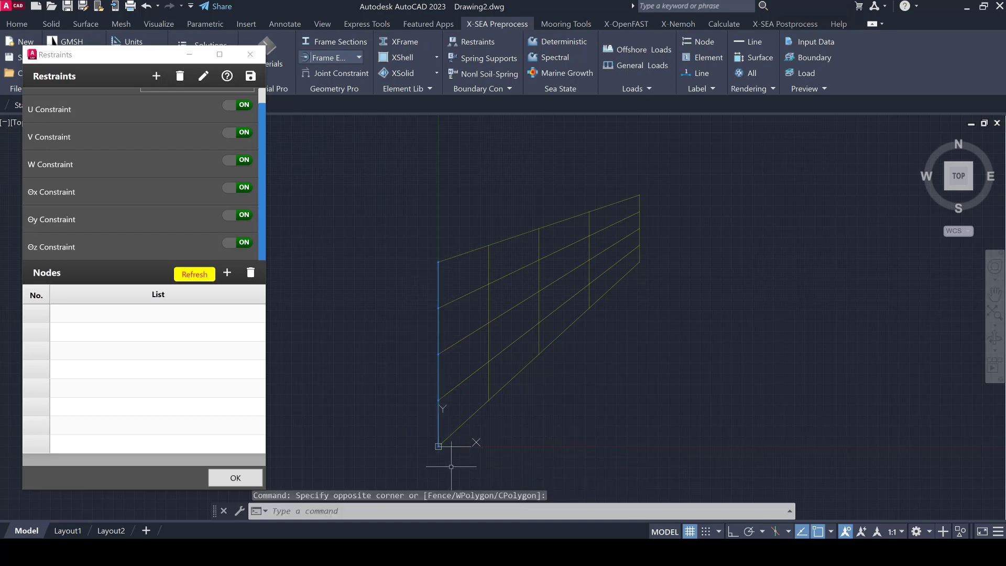
click(228, 274)
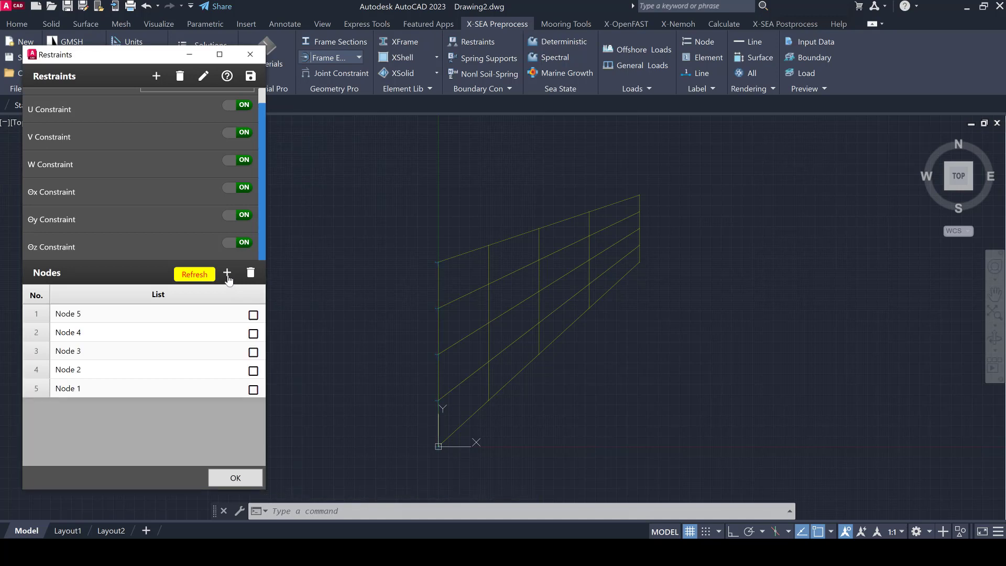
click(250, 55)
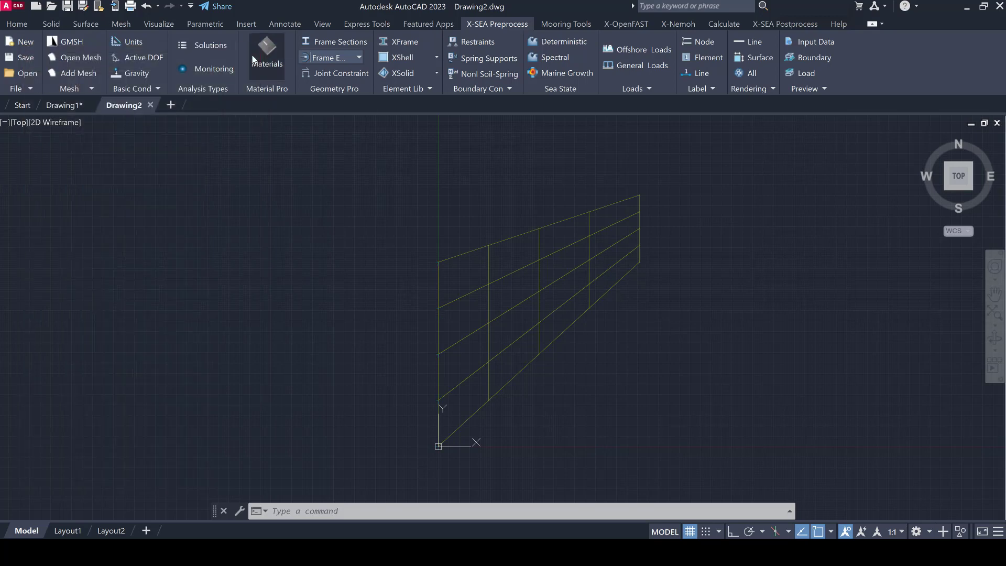
Step: Create a general load case of type Nodal Load with a Y force of 0.125 N
click(627, 67)
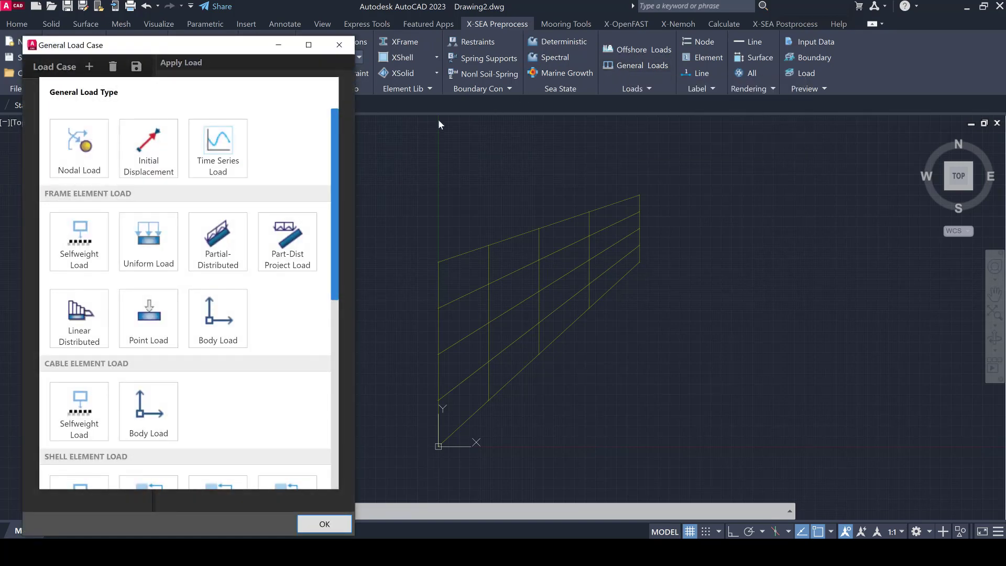
click(96, 168)
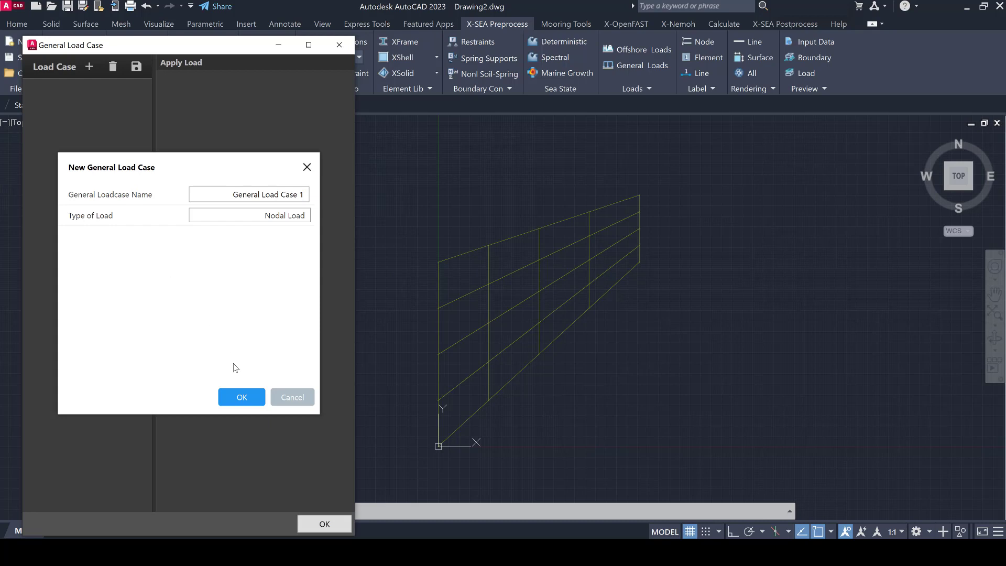
click(243, 398)
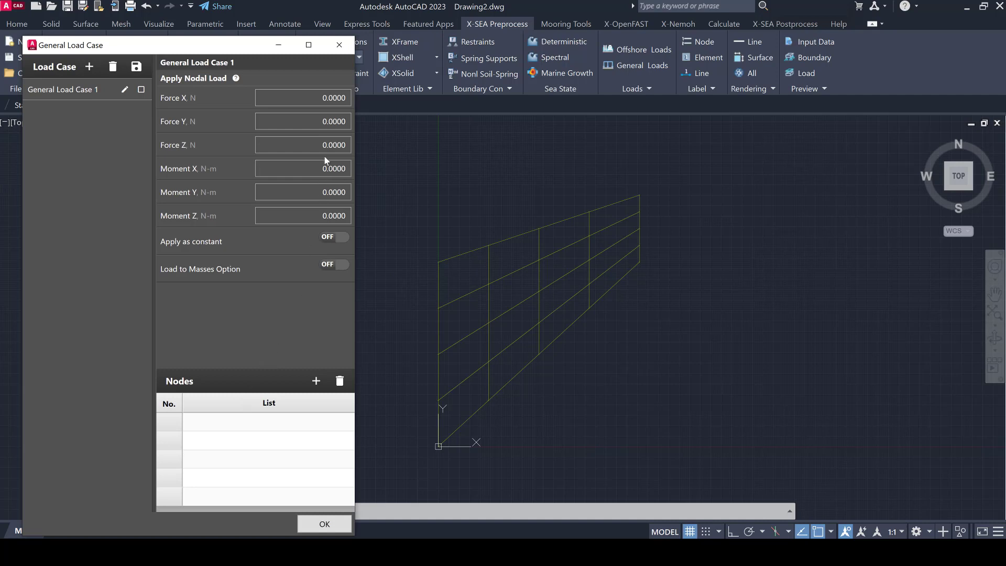
double_click(326, 122)
text(0.125)
Step: Apply the 0.125 N nodal load to the upper and lower corner nodes of the mesh's right edge
click(629, 187)
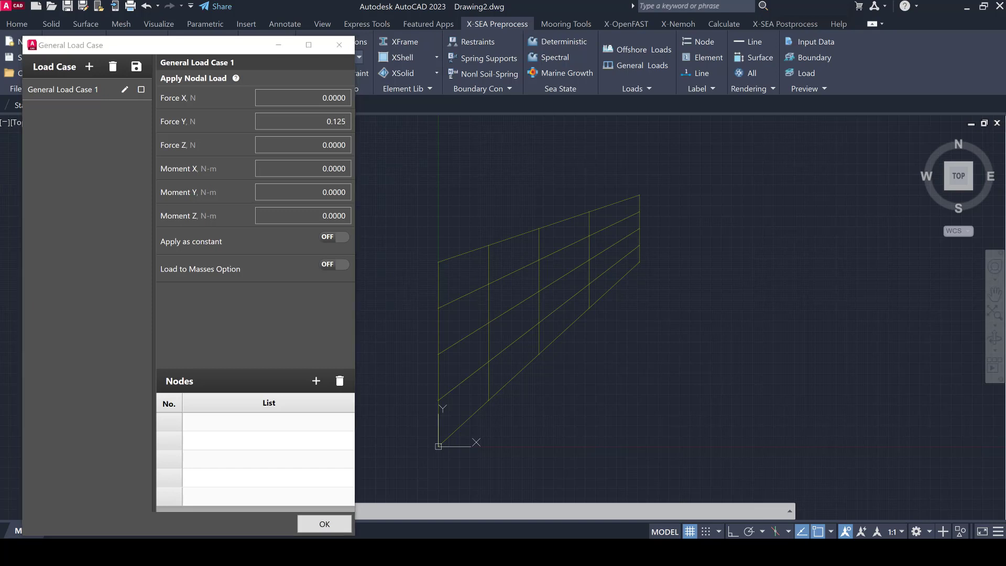
click(640, 196)
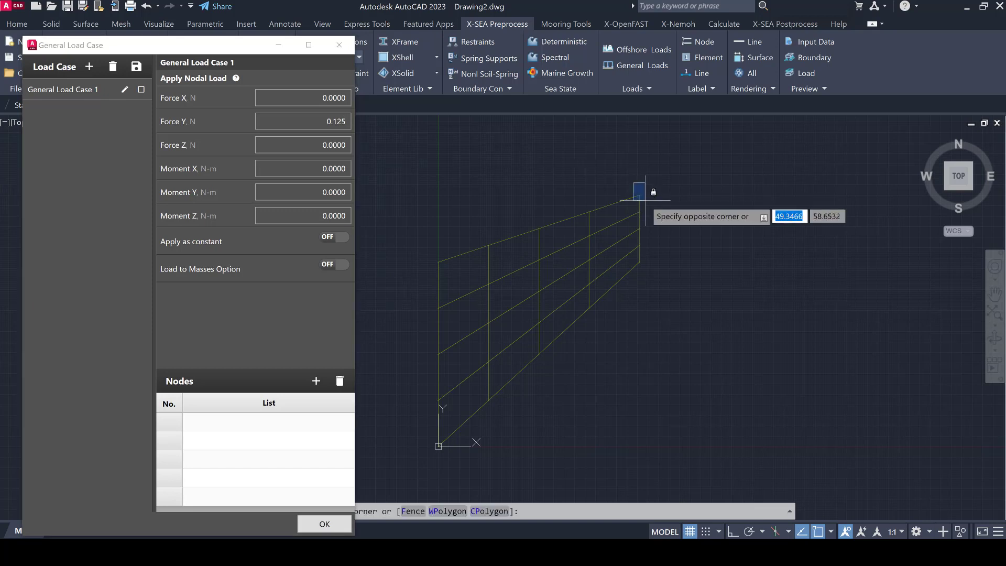
click(645, 201)
click(635, 255)
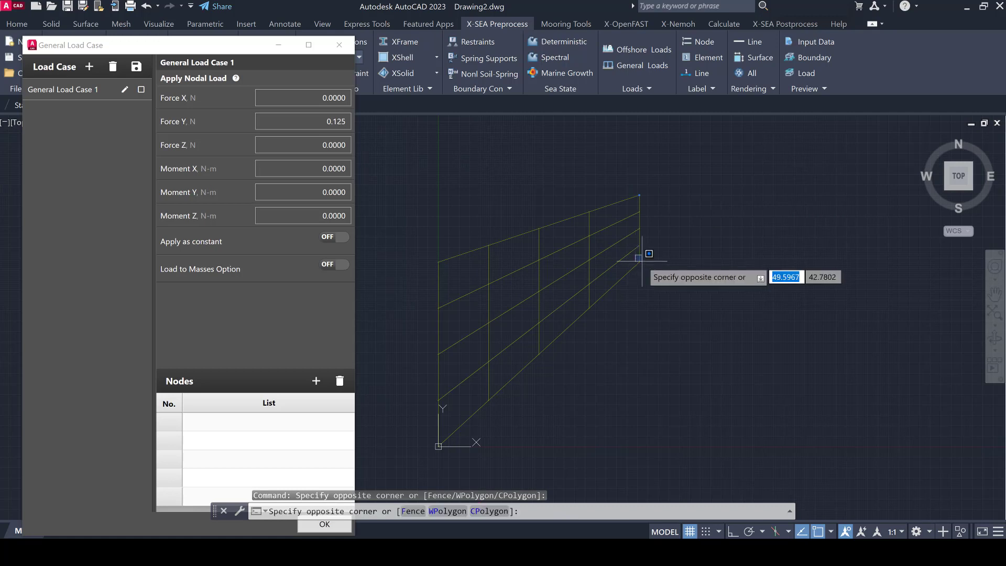
click(648, 271)
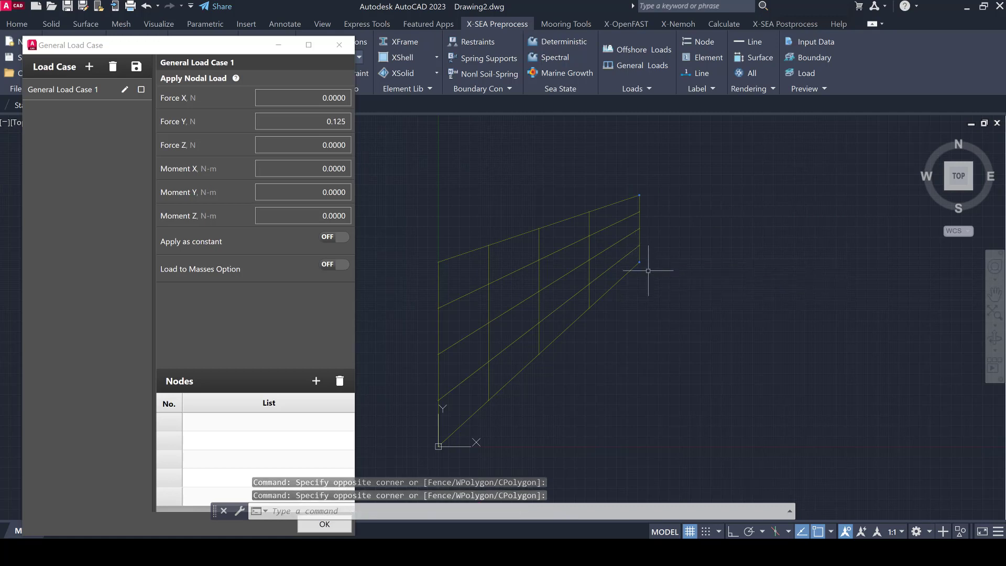
click(316, 381)
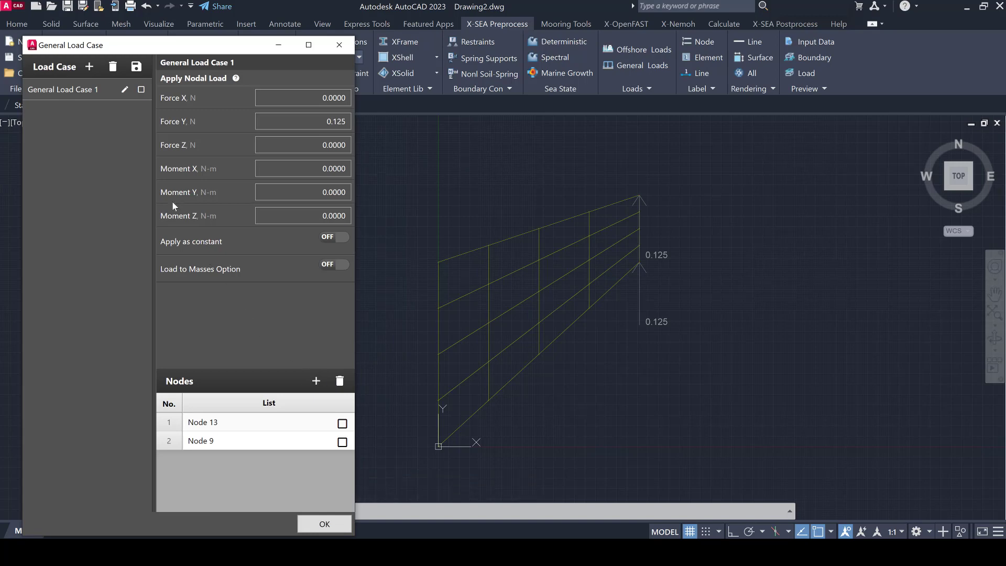
Step: Add a second general load case of type Nodal Load with a Y force of 0.25 N
click(89, 67)
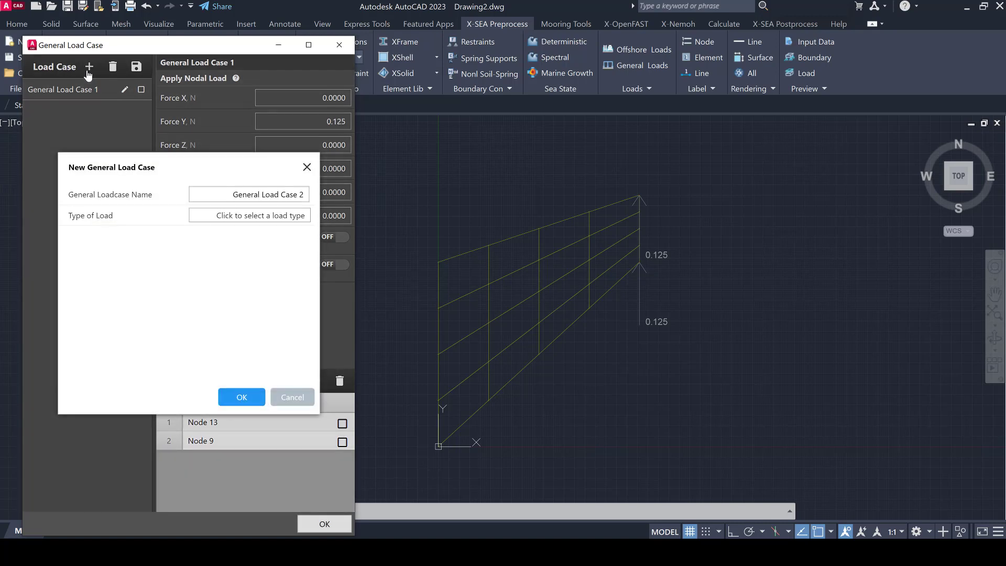
click(288, 225)
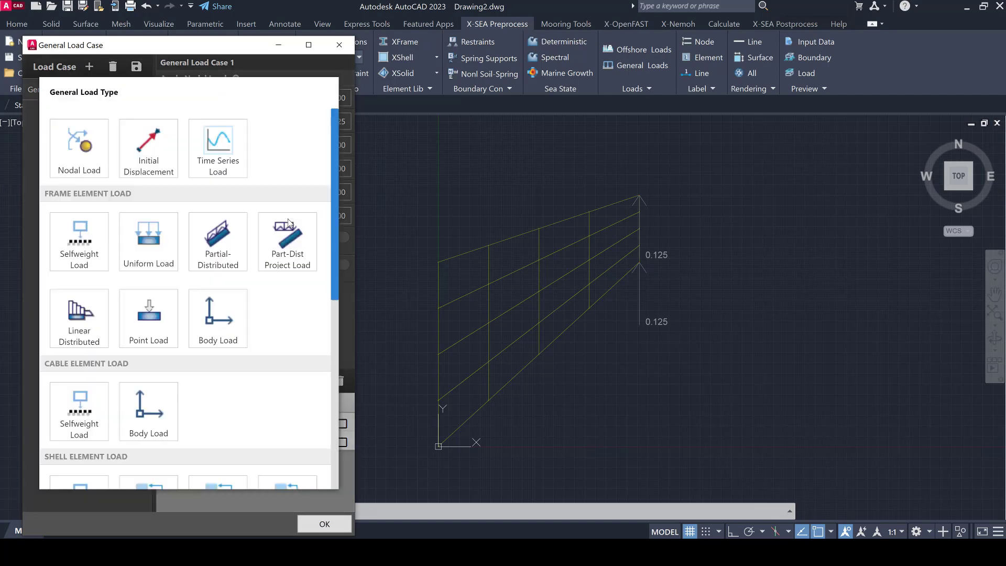
click(93, 163)
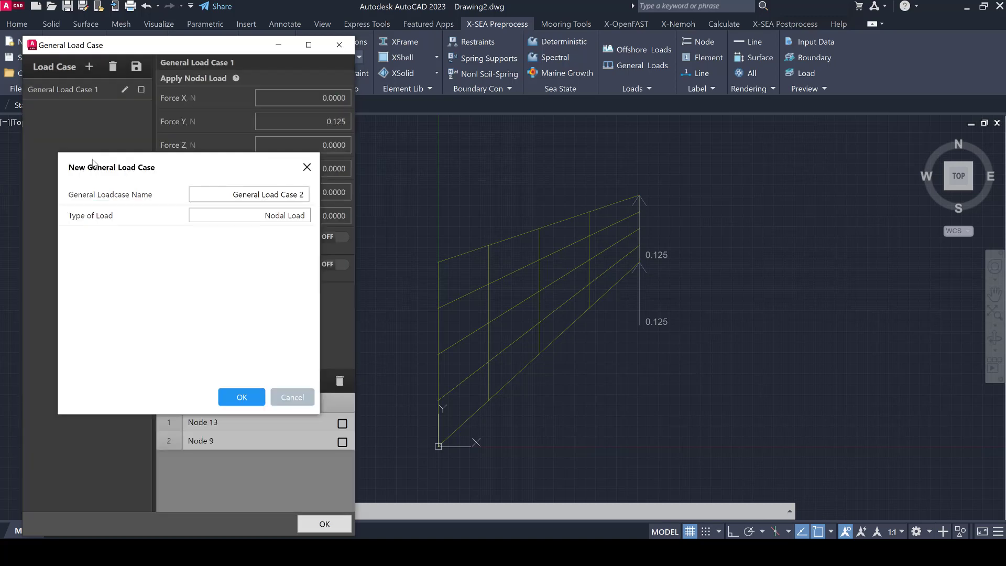
click(250, 400)
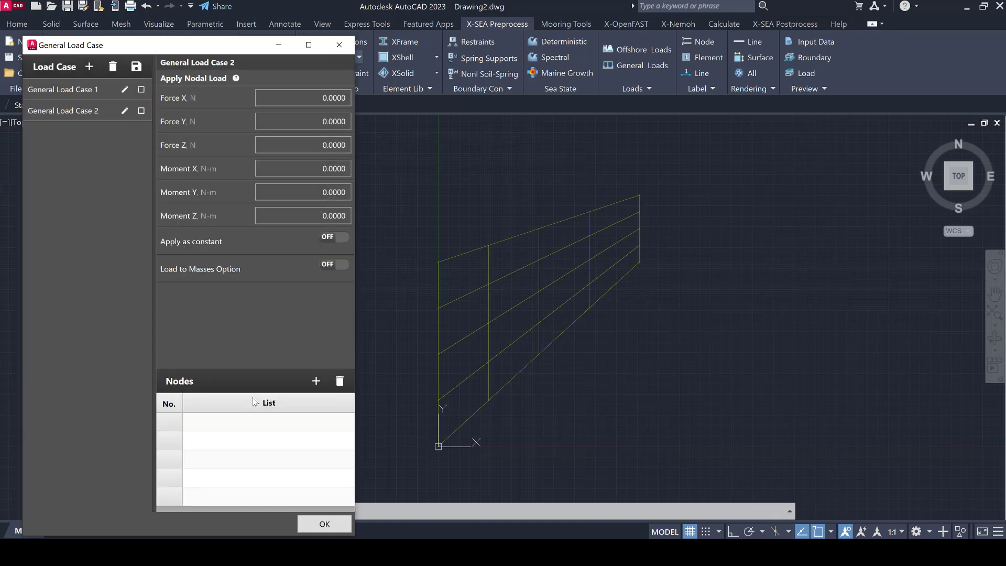
drag(320, 123, 376, 125)
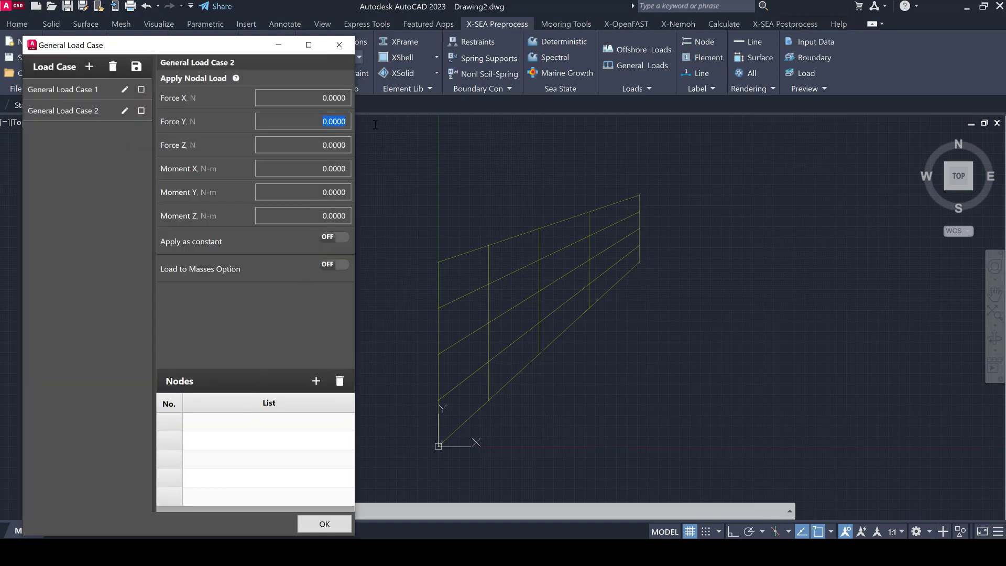
text(0.25)
Step: Apply the 0.25 N nodal load to the three intermediate nodes of the mesh's right edge and accept the load cases
click(629, 205)
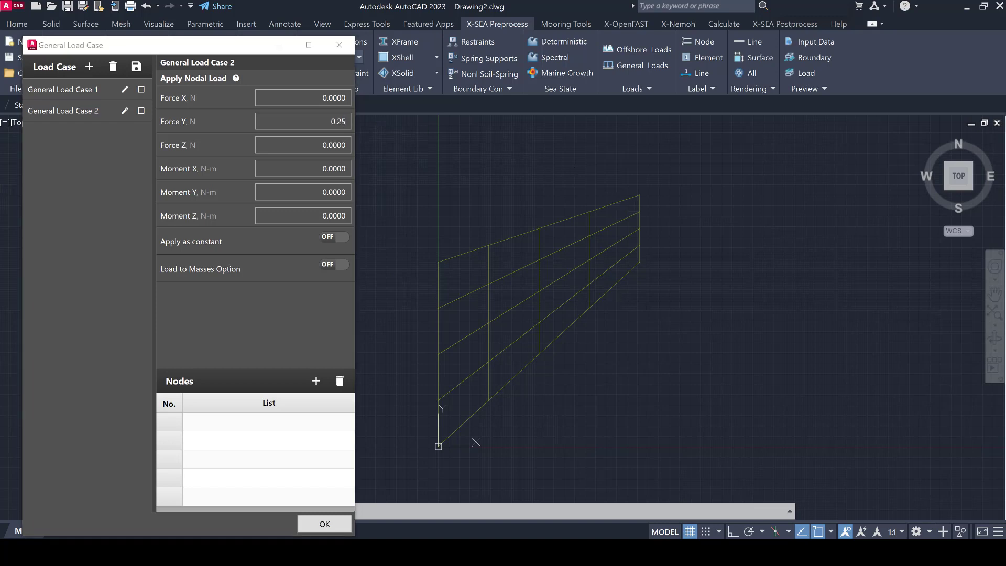
click(629, 206)
click(663, 241)
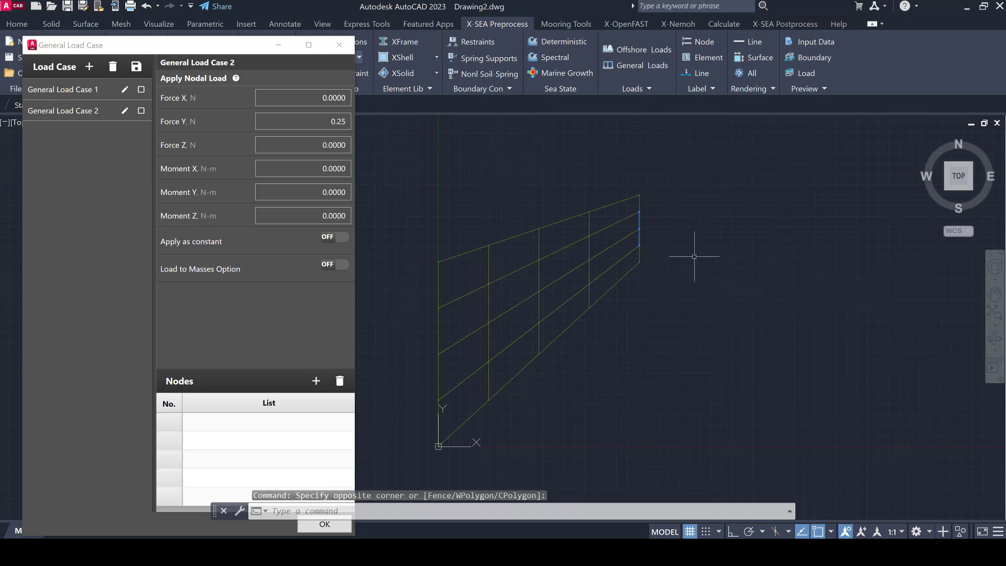
click(317, 382)
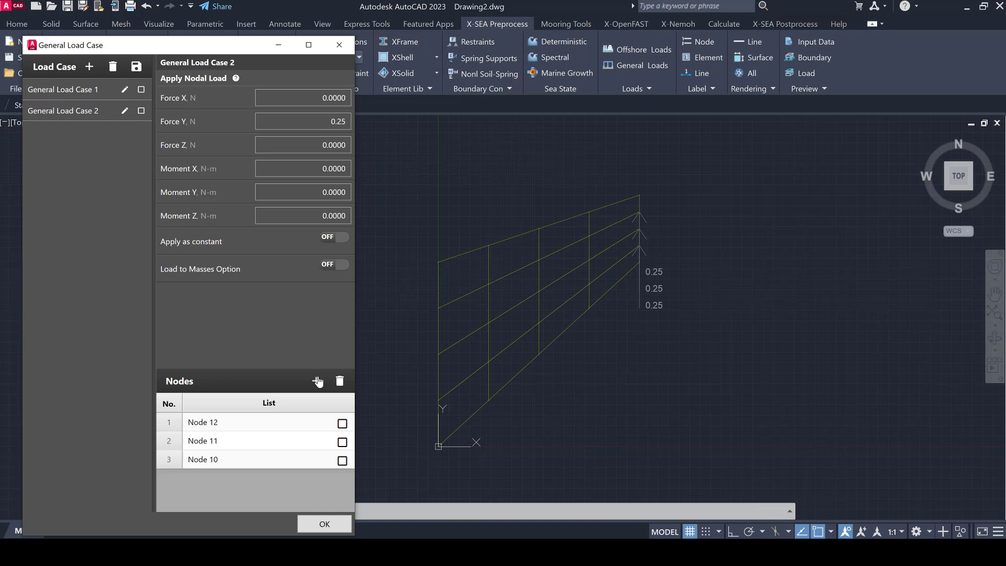
click(337, 524)
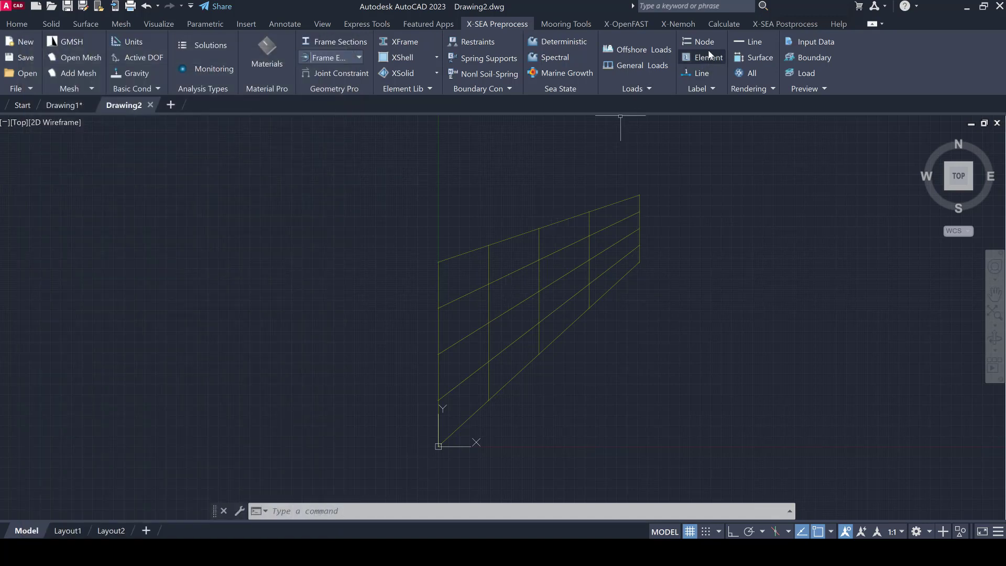
Step: Turn on combining all the loads in the calculation settings and accept them
click(725, 25)
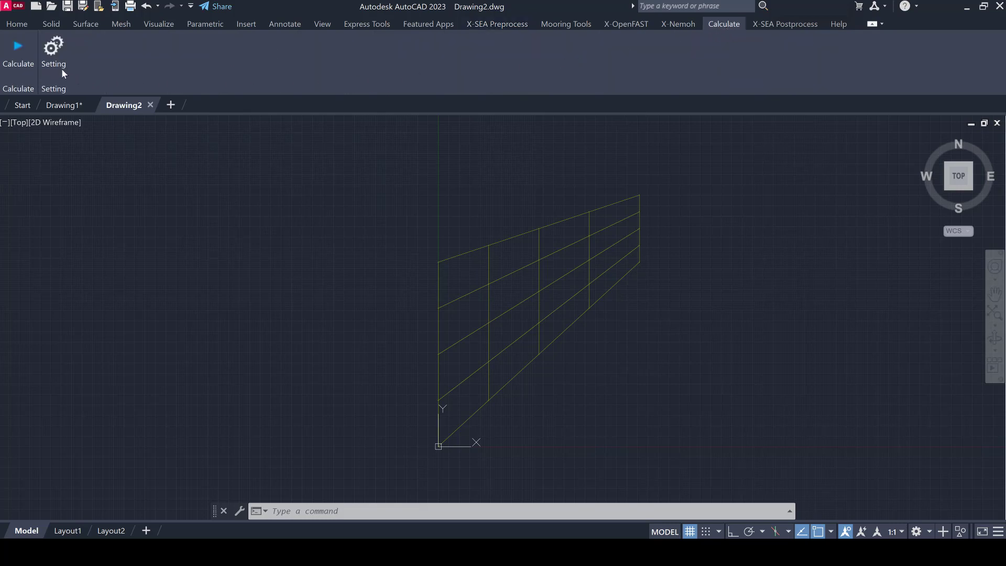
click(54, 57)
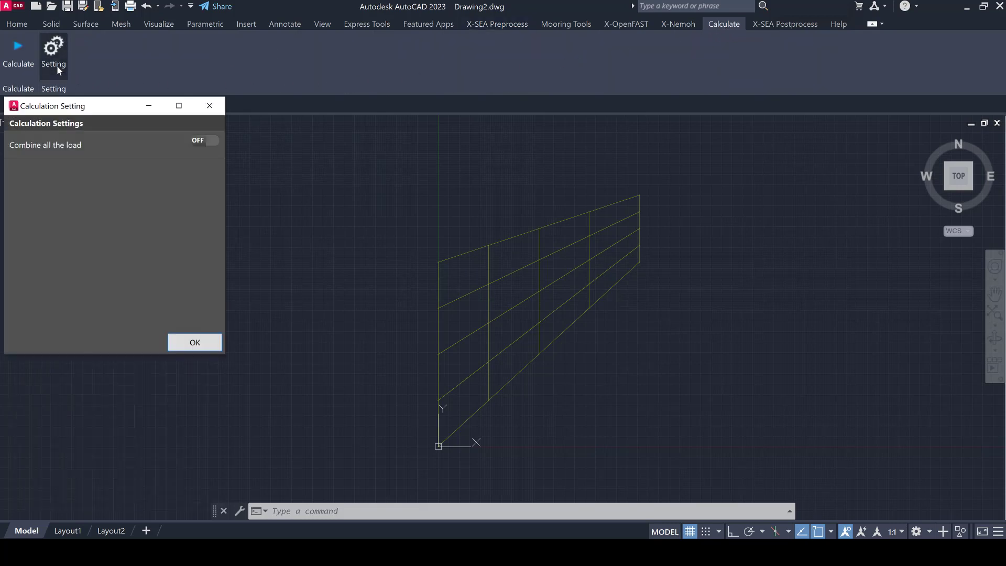
click(208, 143)
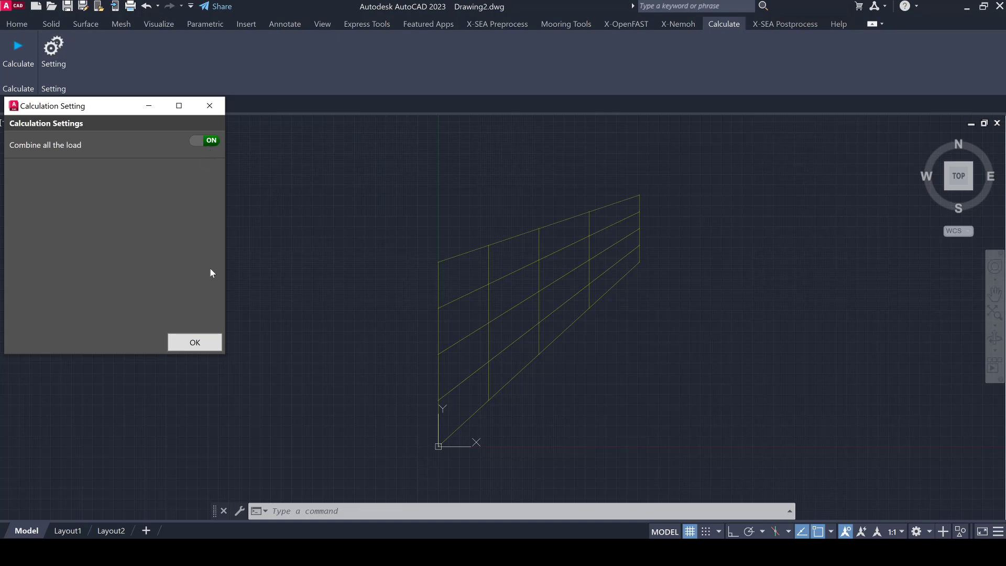
click(195, 342)
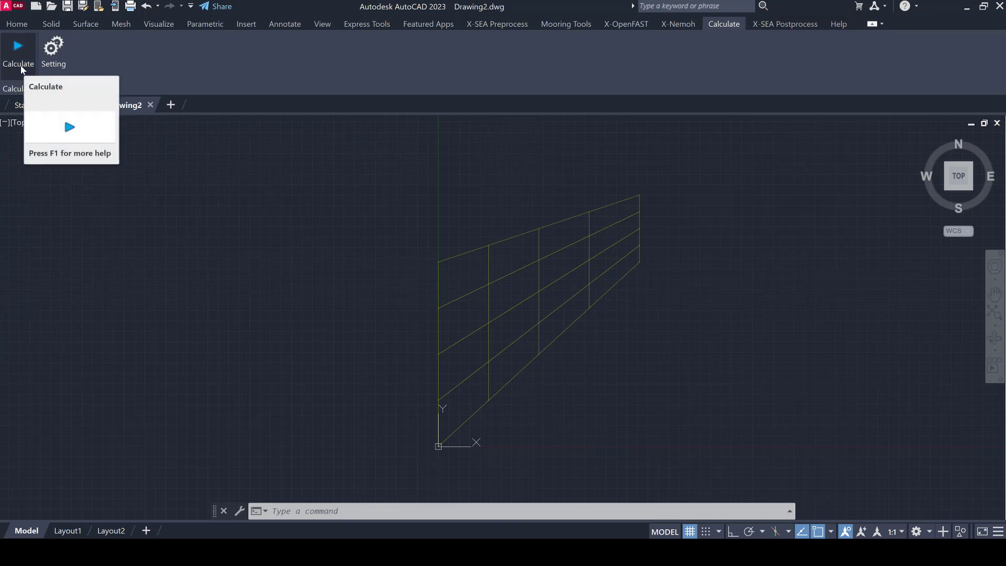
Step: Run the calculation, saving the X-SEA model as "save model" in the D:\Tutorial\Chapter 3 folder
click(19, 52)
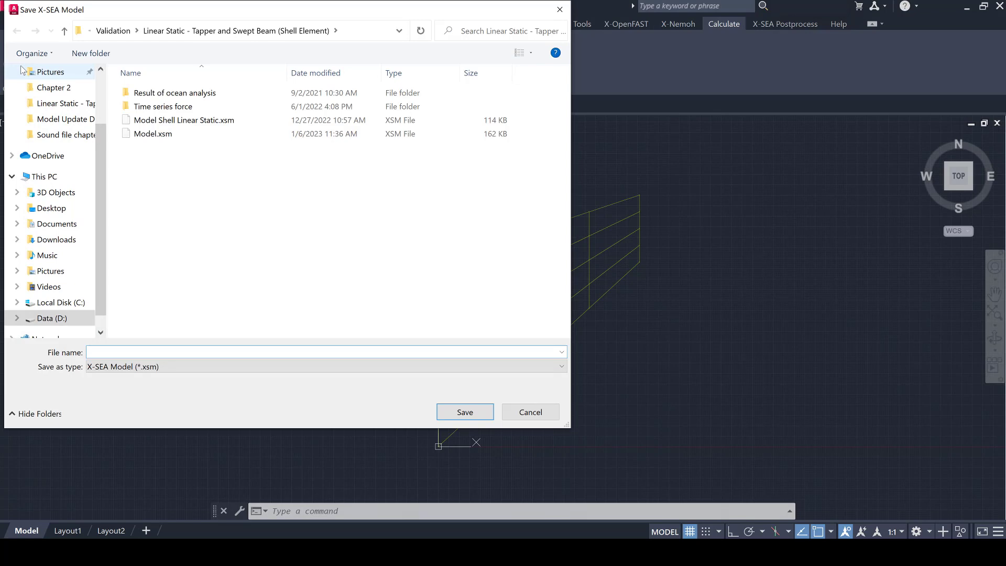
click(353, 32)
text(D:\Tutorial)
key(Return)
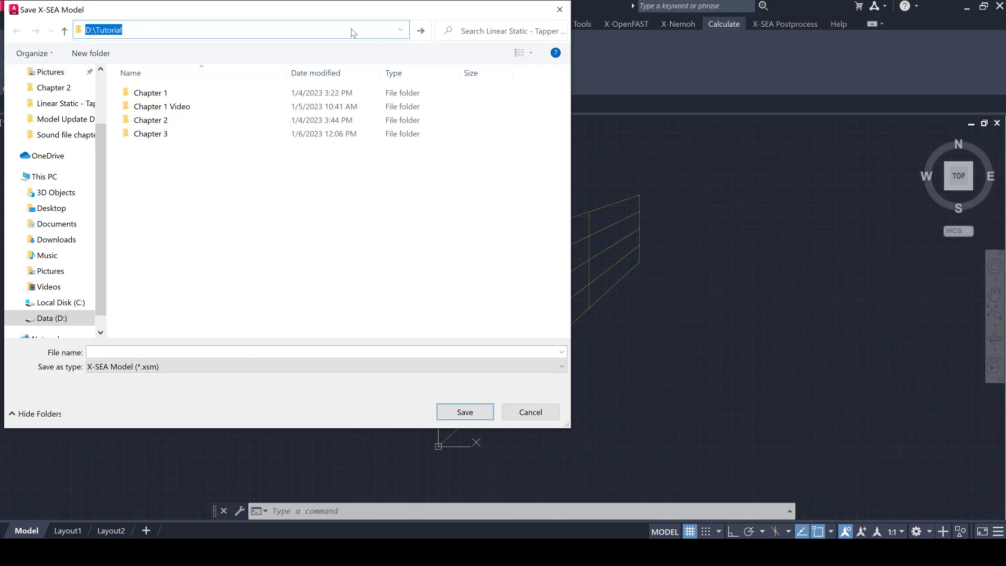
double_click(215, 135)
click(189, 352)
text(save model)
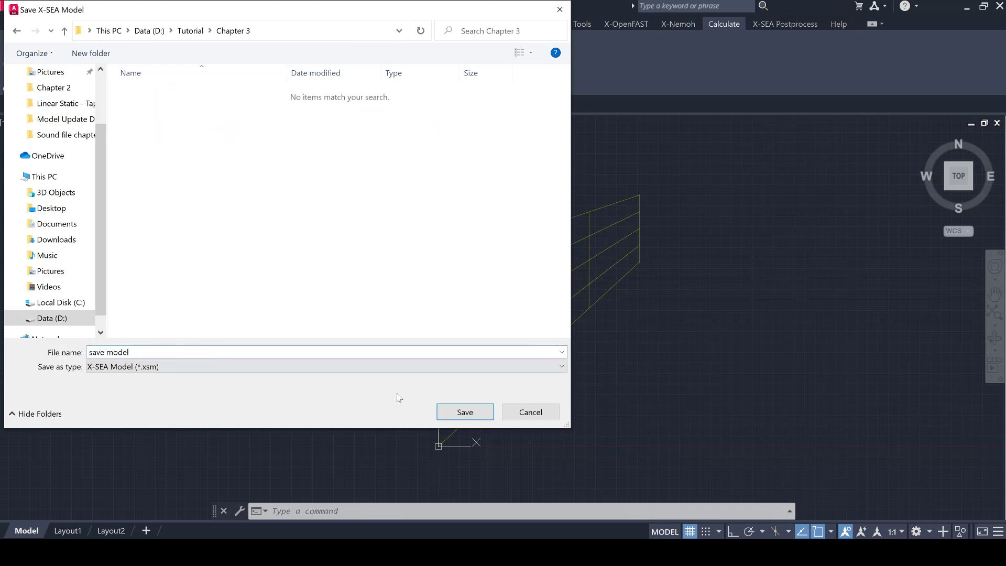
click(473, 413)
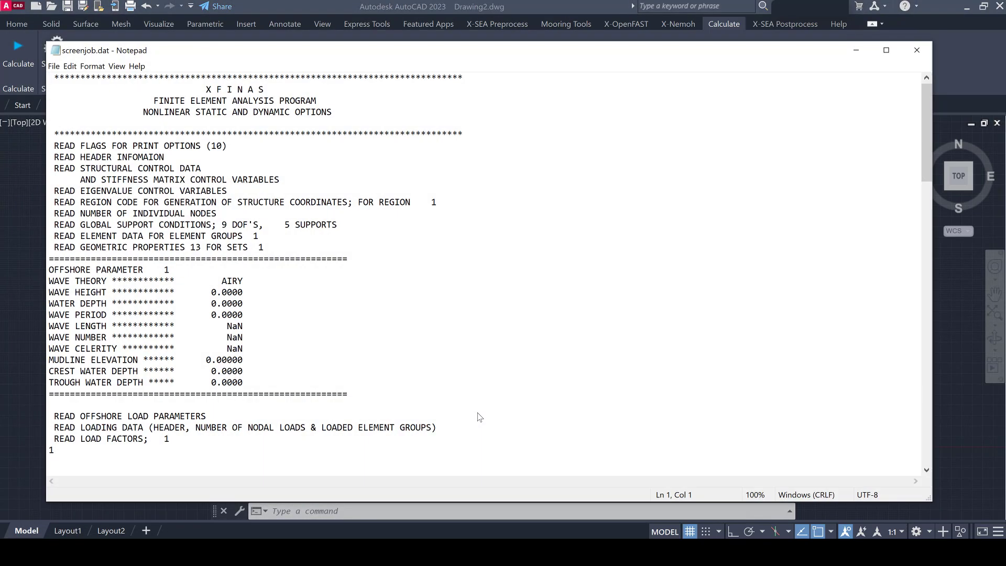
Step: Review the solver log screenjob.dat through the system data, job progress and solution times, and close it
scroll(478, 414, down, 6)
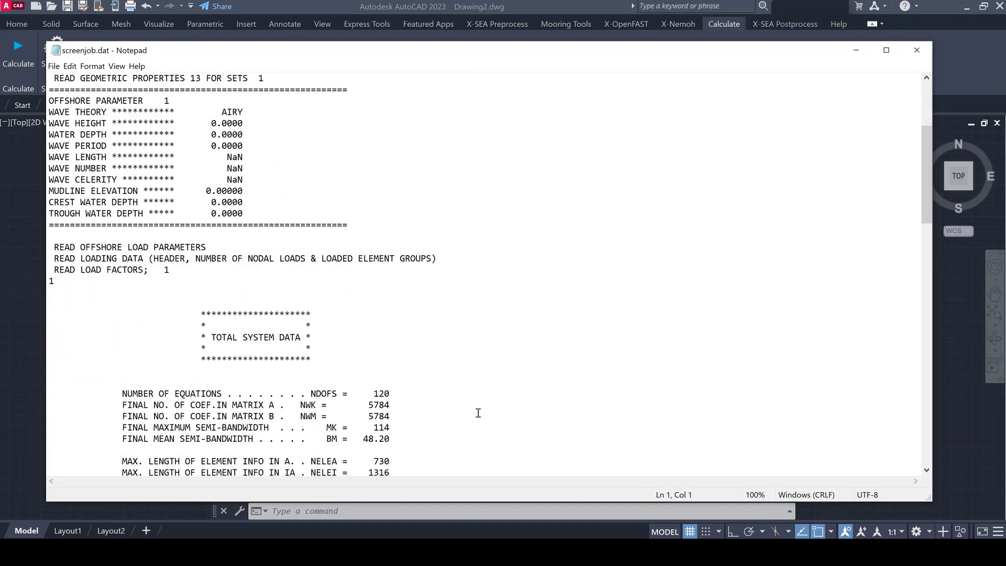
scroll(478, 413, down, 16)
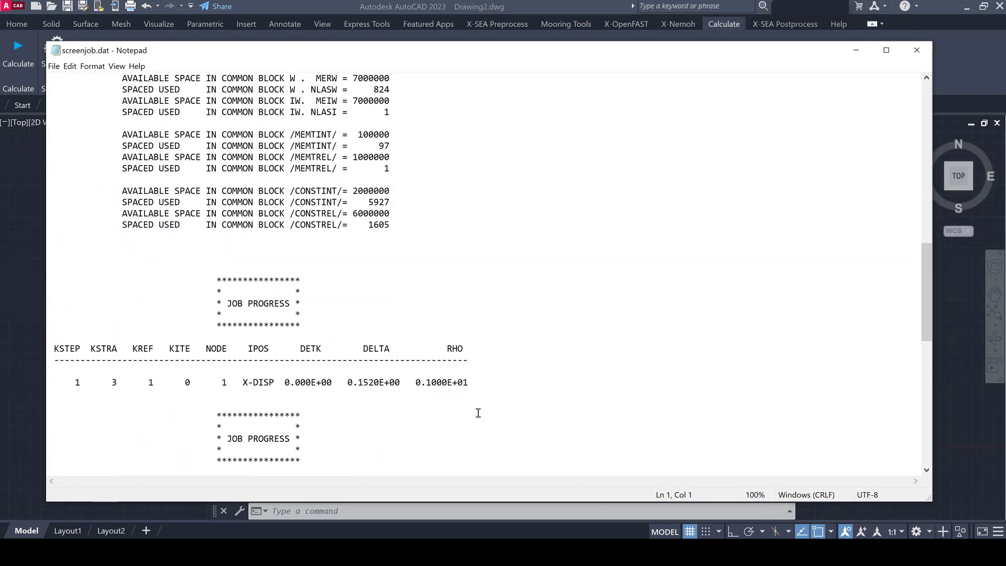
scroll(478, 413, down, 3)
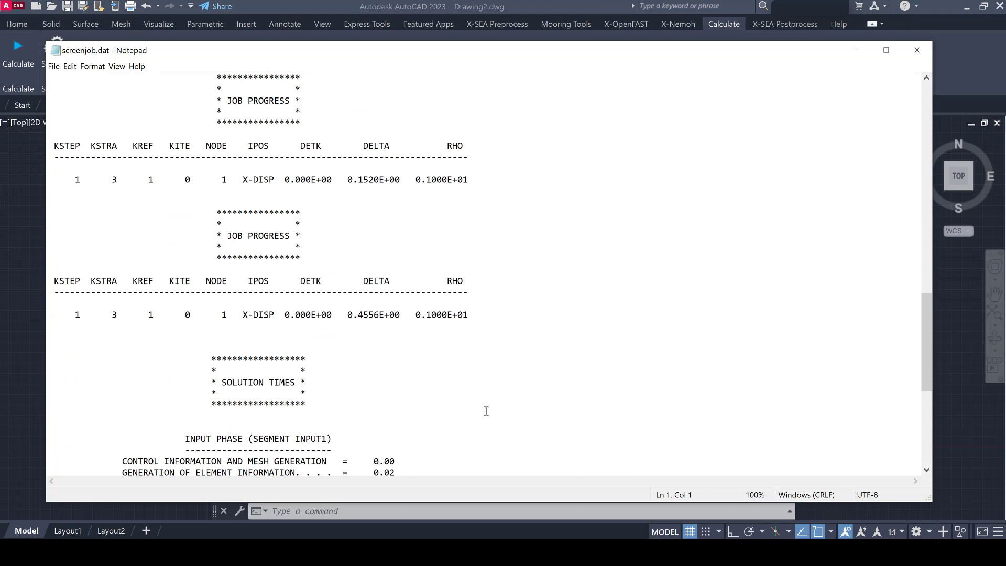
click(917, 52)
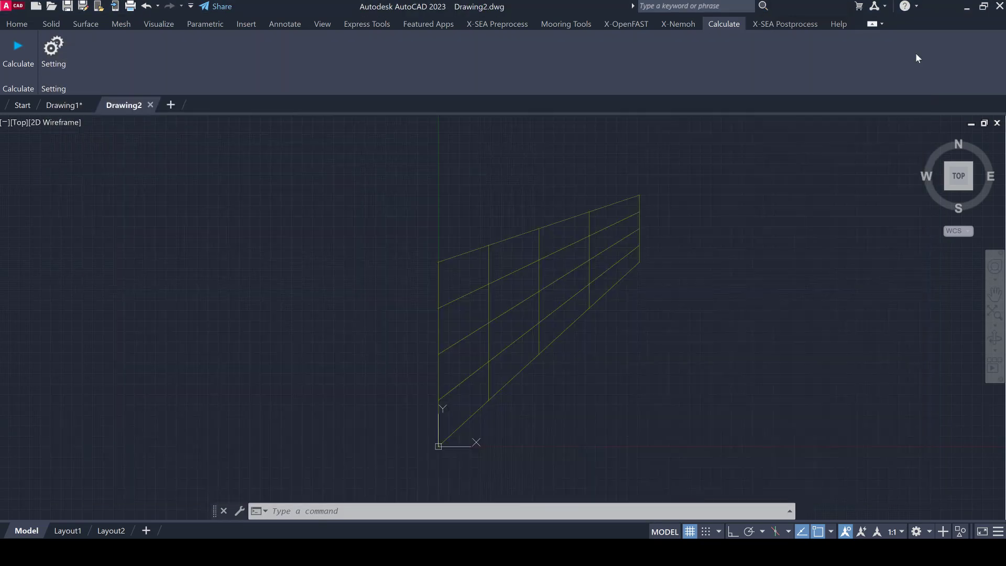
Step: Display the MAX V displacement contour from the postprocessing output list and examine its colour legend down to the highest value
click(792, 24)
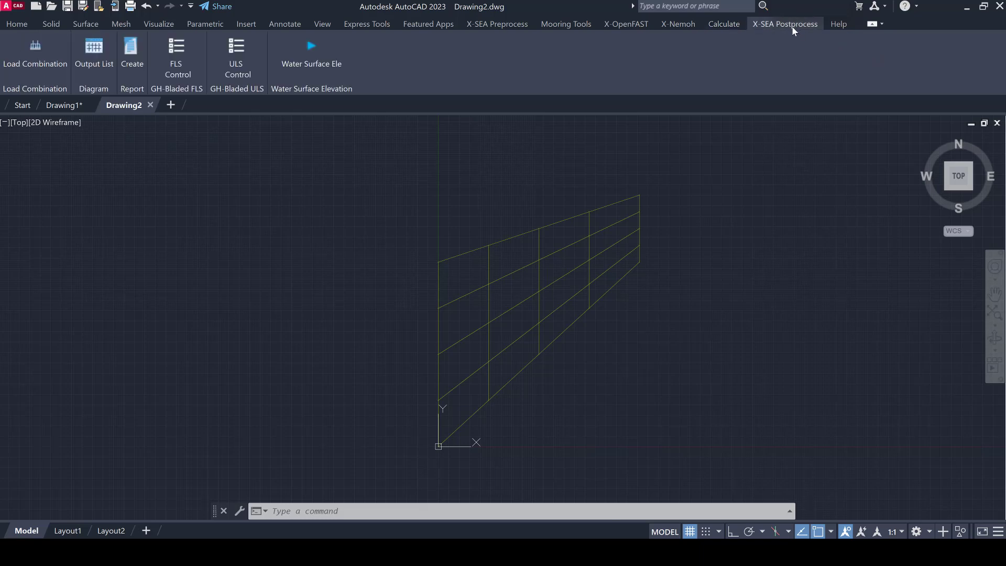
click(98, 66)
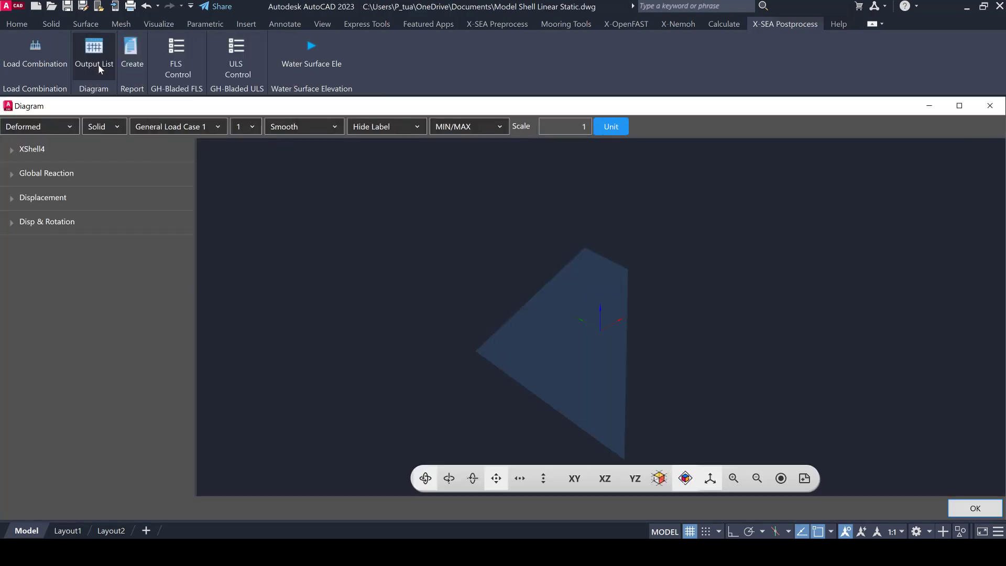
click(67, 198)
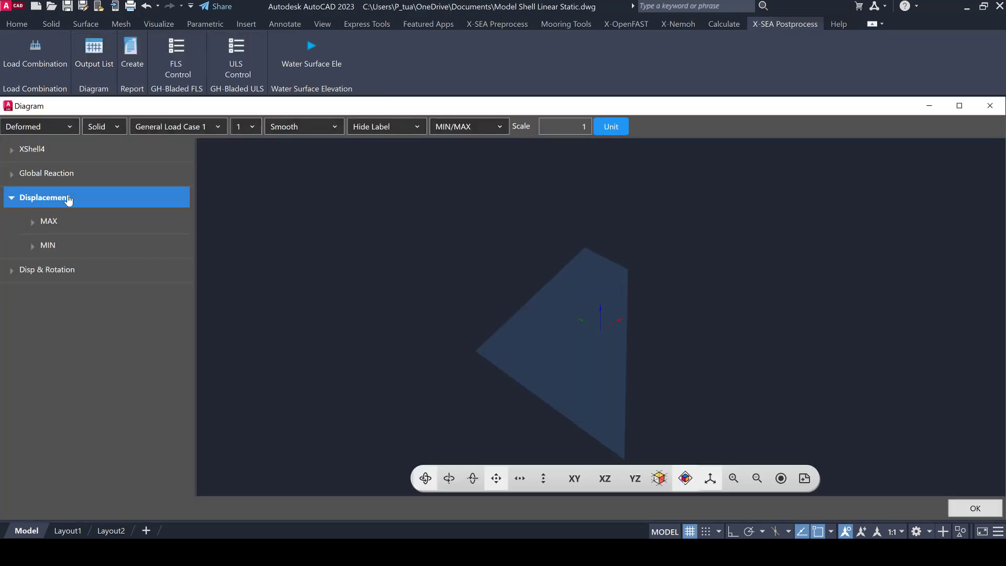
click(63, 222)
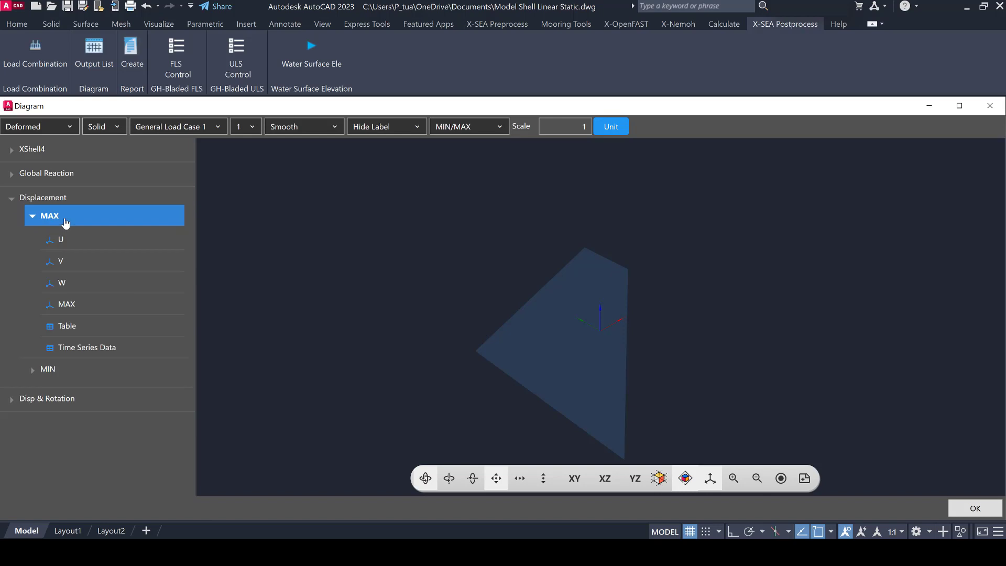
click(80, 270)
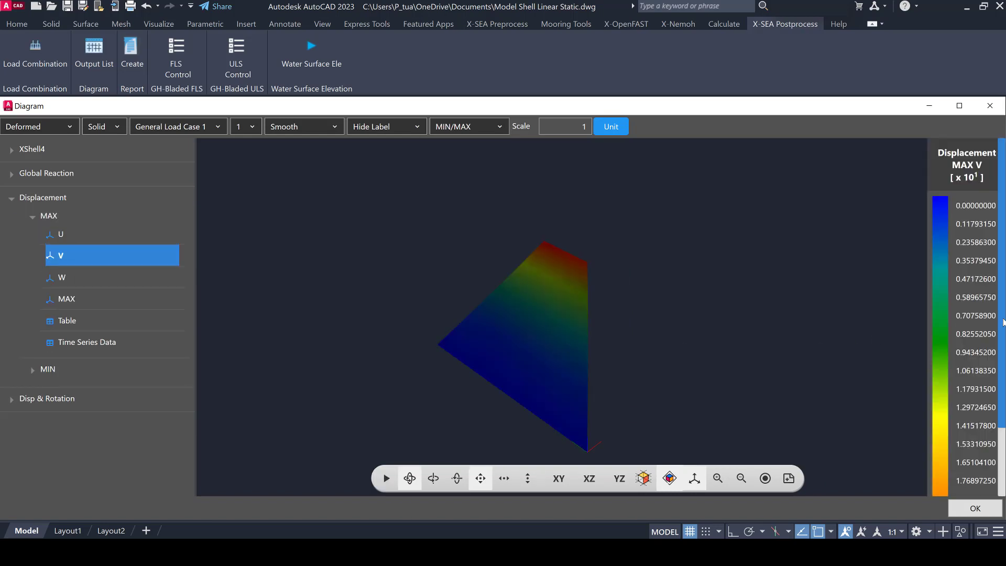
scroll(968, 314, down, 3)
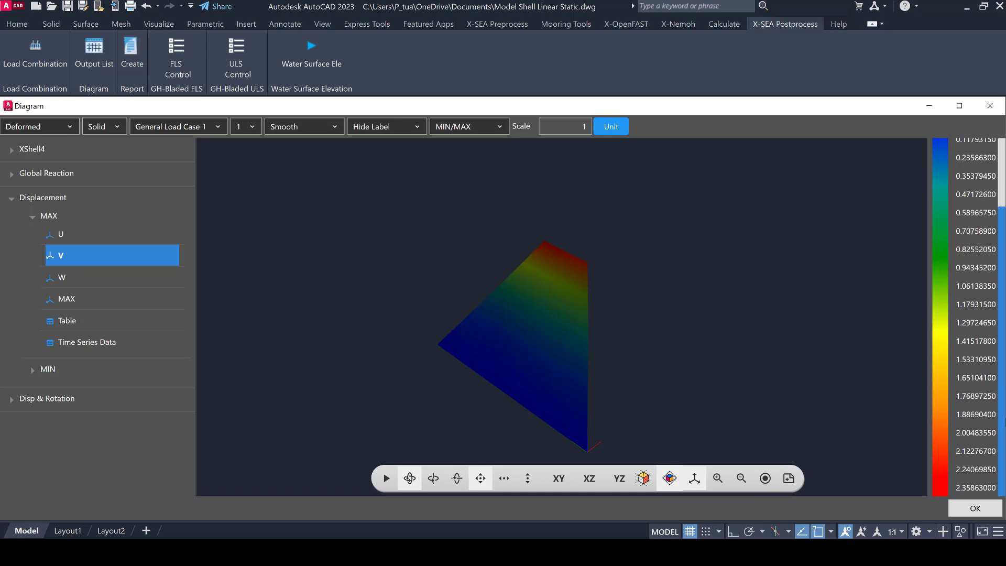